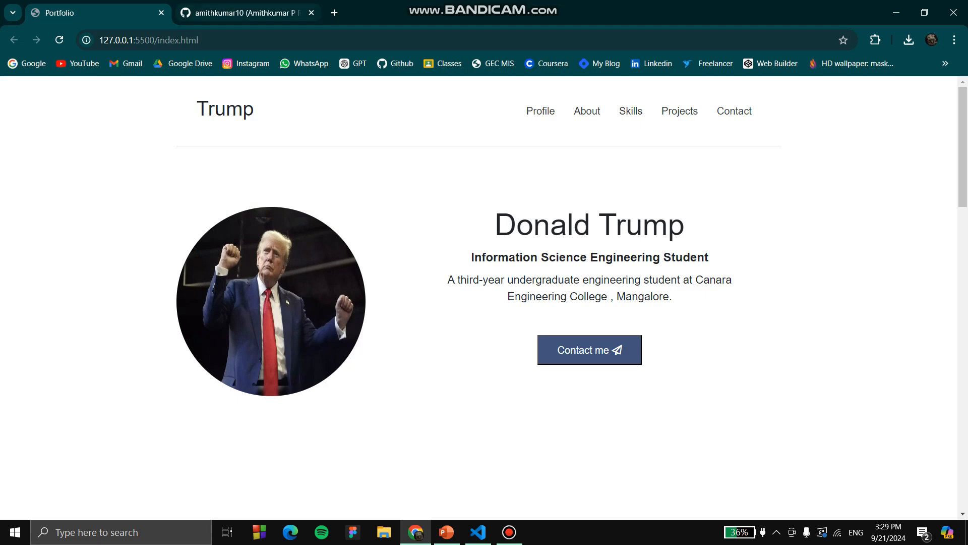
Switch to the GitHub profile page and open the form for creating a new repository.
left_click(242, 13)
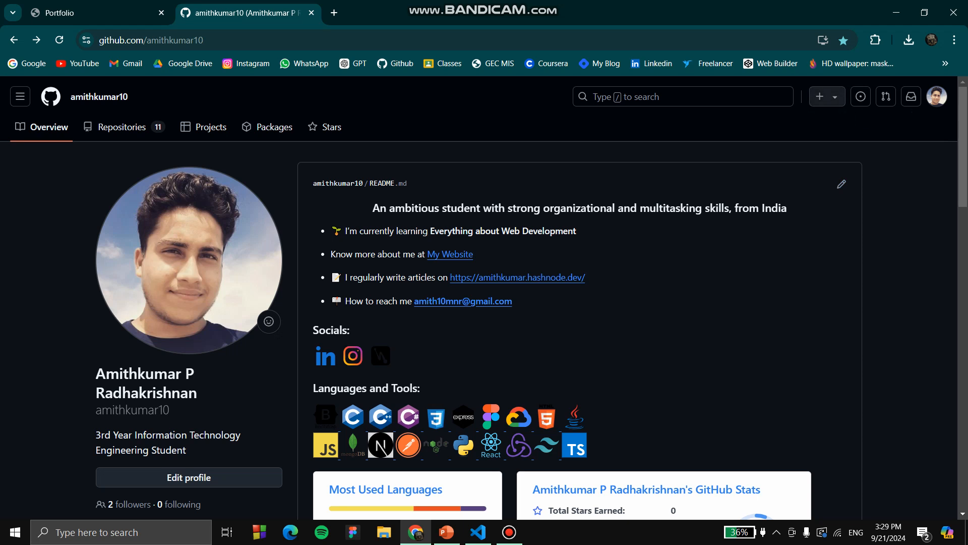
left_click(820, 96)
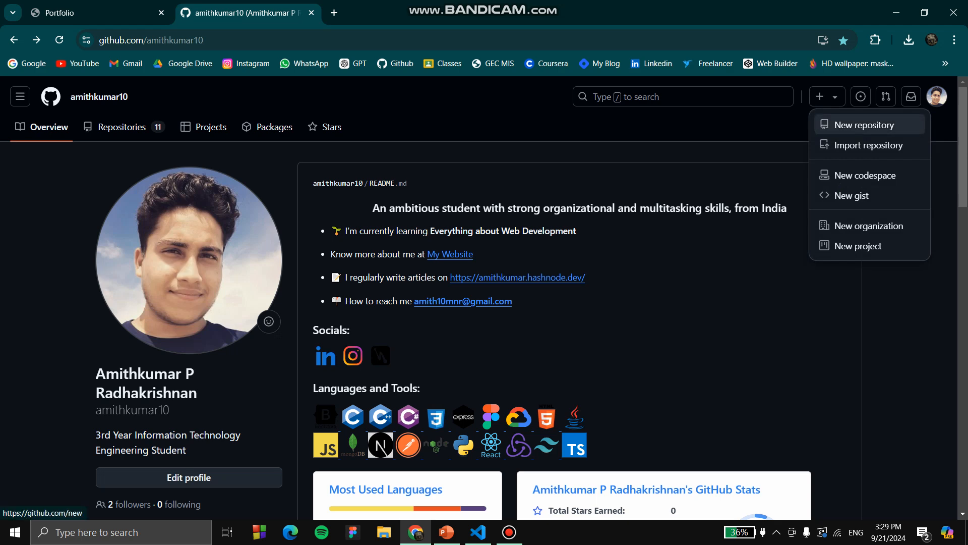
left_click(864, 124)
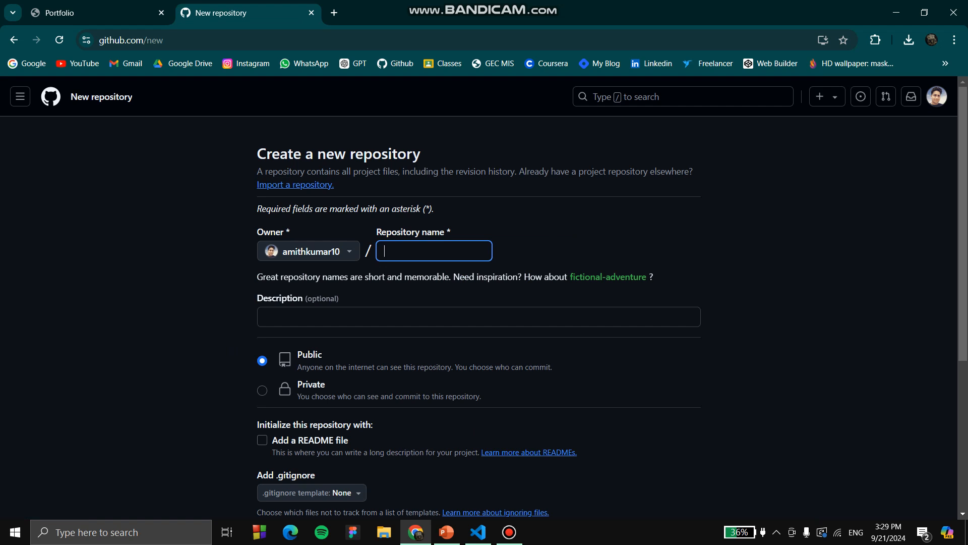
Name the new repository Internspirit-Proj and create it.
type("In")
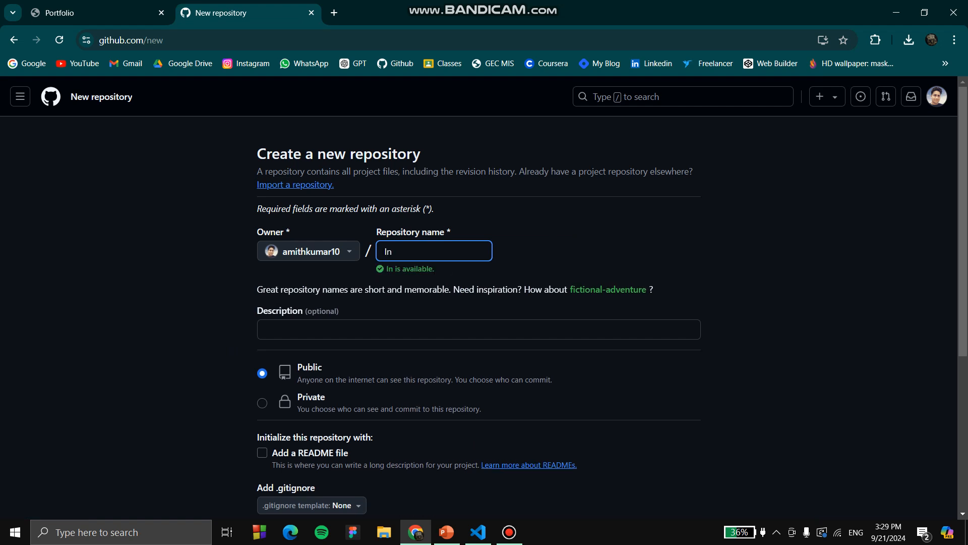
type("ternspiri")
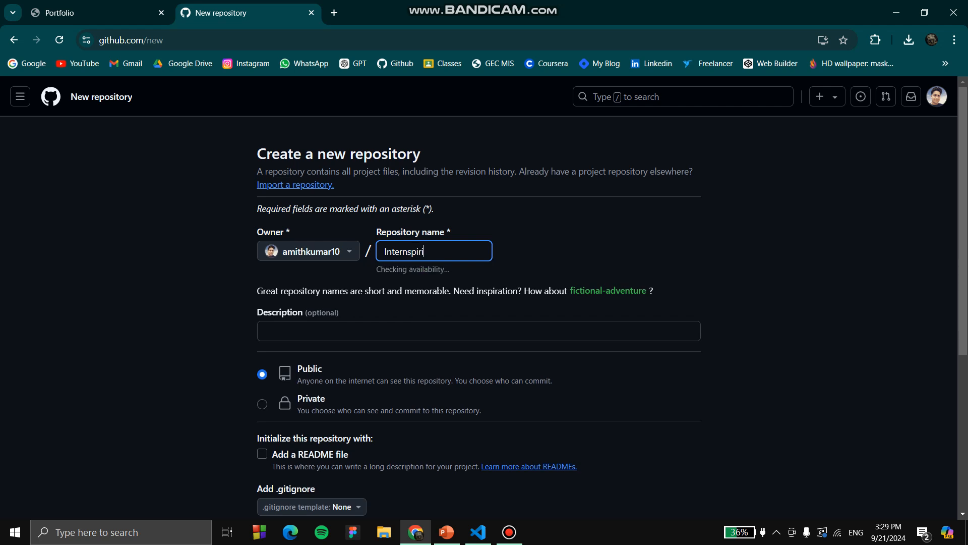
type("t-Porj")
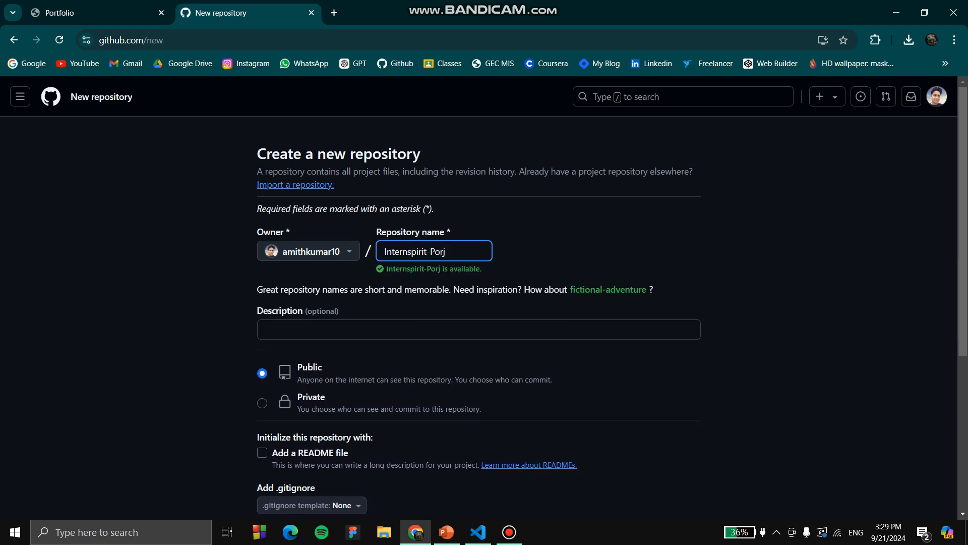
key("BackSpace")
key("BackSpace")
key("BackSpace")
type("roj")
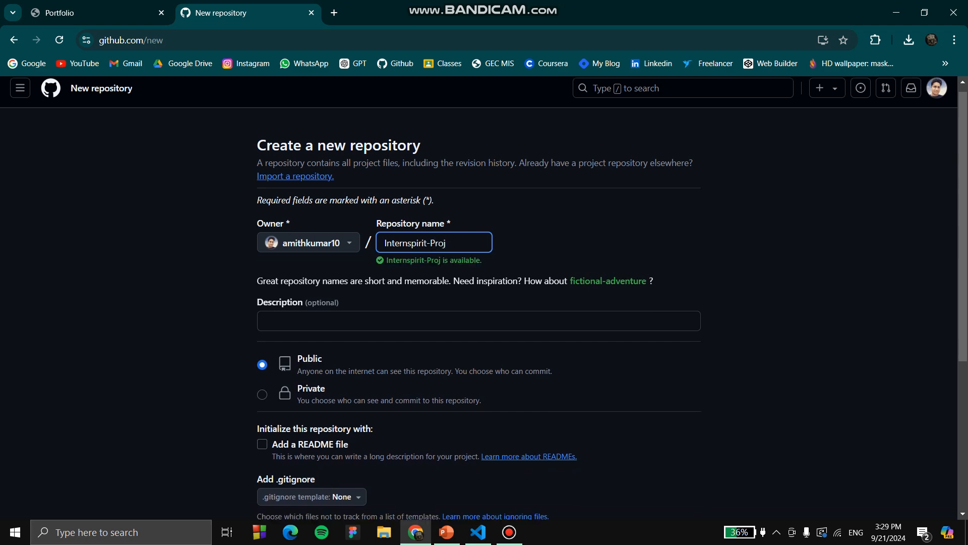
scroll(484, 298, "down", 5)
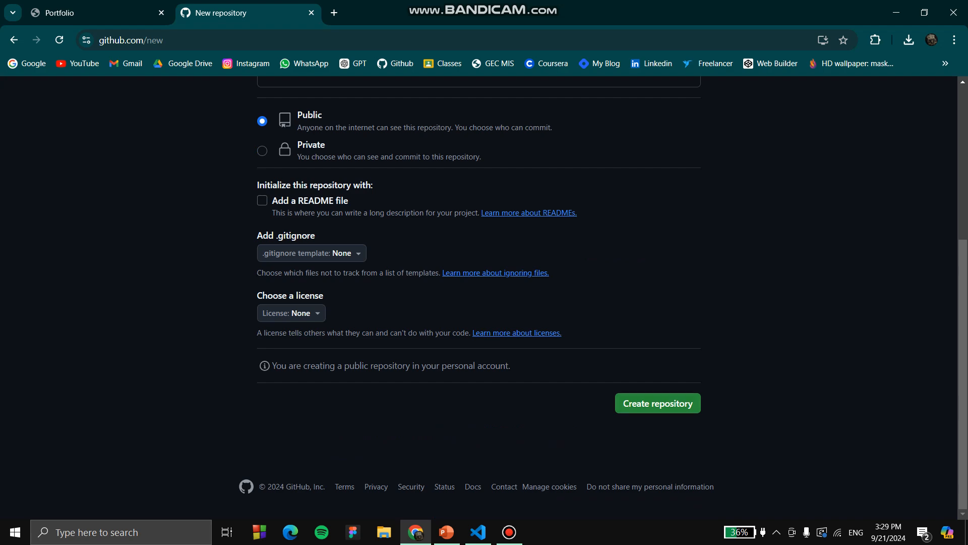
left_click(657, 403)
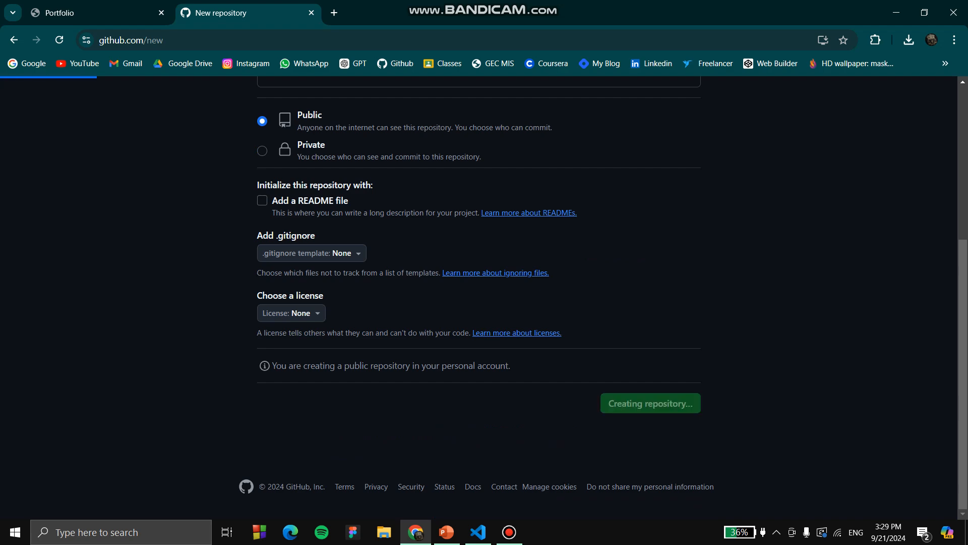
Examine the command-line instructions for creating a new repository, highlighting the block from git init to git push.
scroll(484, 298, "down", 5)
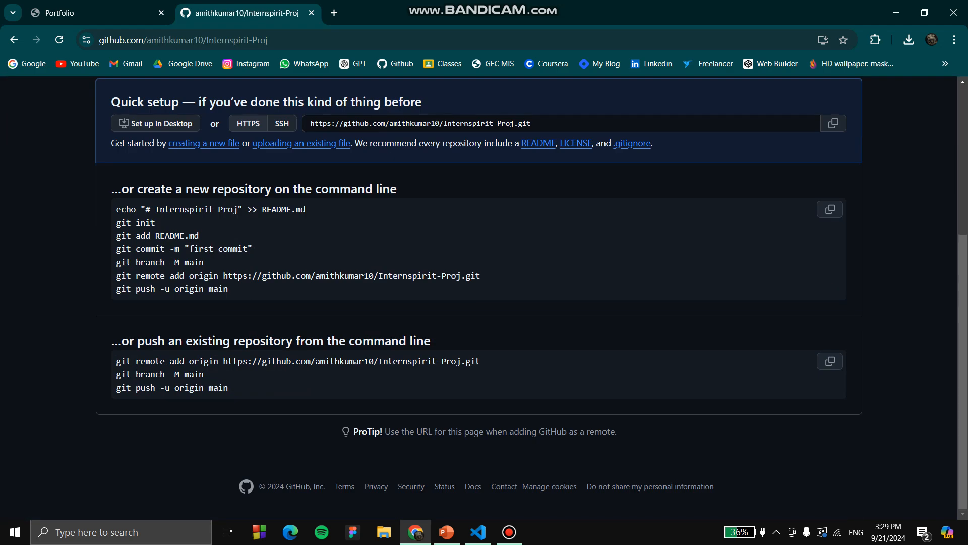
left_click_drag(116, 221, 229, 288)
left_click(242, 288)
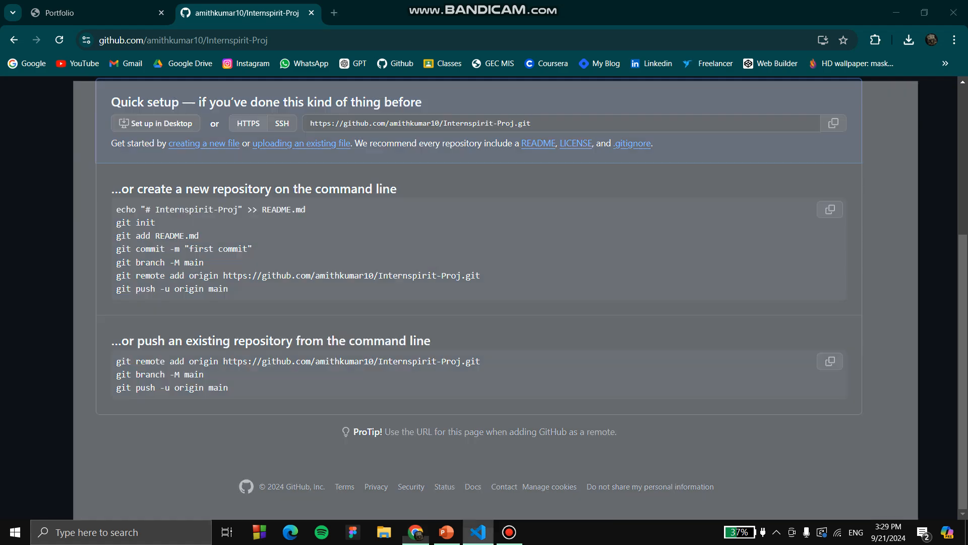
Check the project in VS Code, switch to the PowerPoint slide on deleting the .git file, and open Command Prompt.
left_click(478, 532)
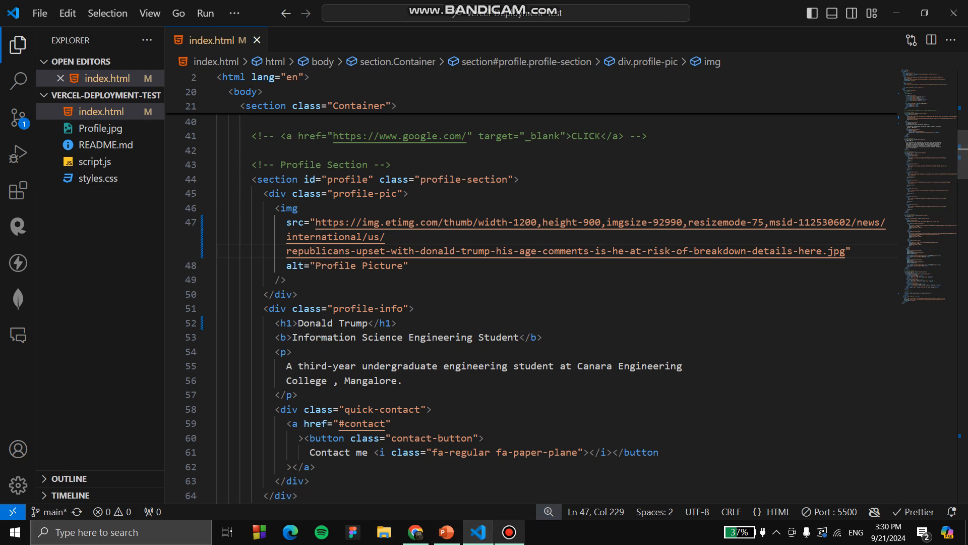
left_click(447, 532)
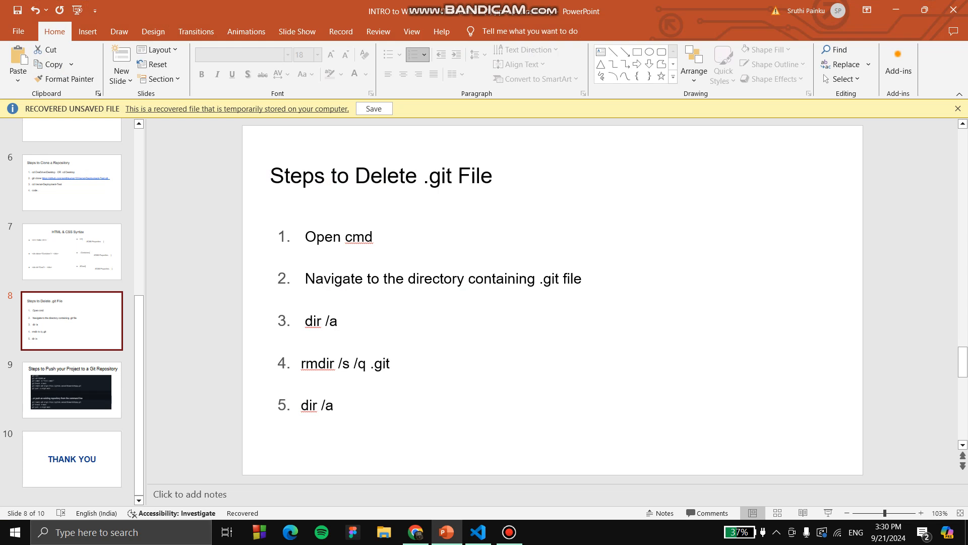
key("super+r")
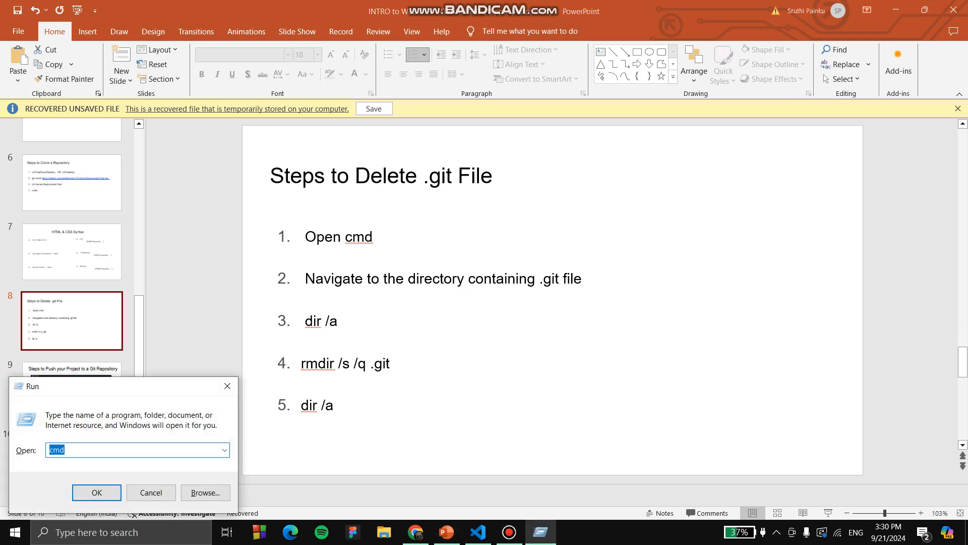
key("Return")
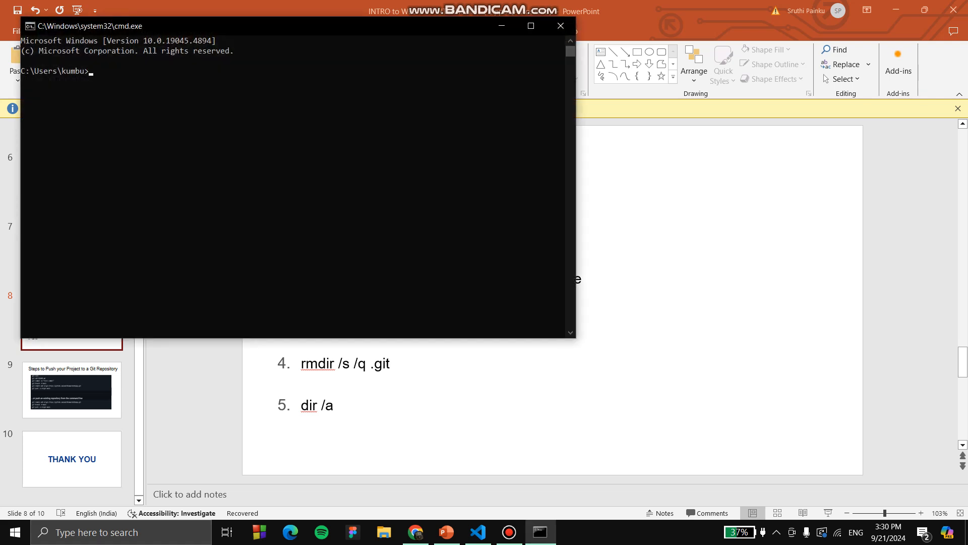
Change the Command Prompt directory to Desktop and into the Vercel-Deployment-Test project folder.
type("cd Desktop")
key("Return")
type("cd Vercel")
key("Tab")
key("Return")
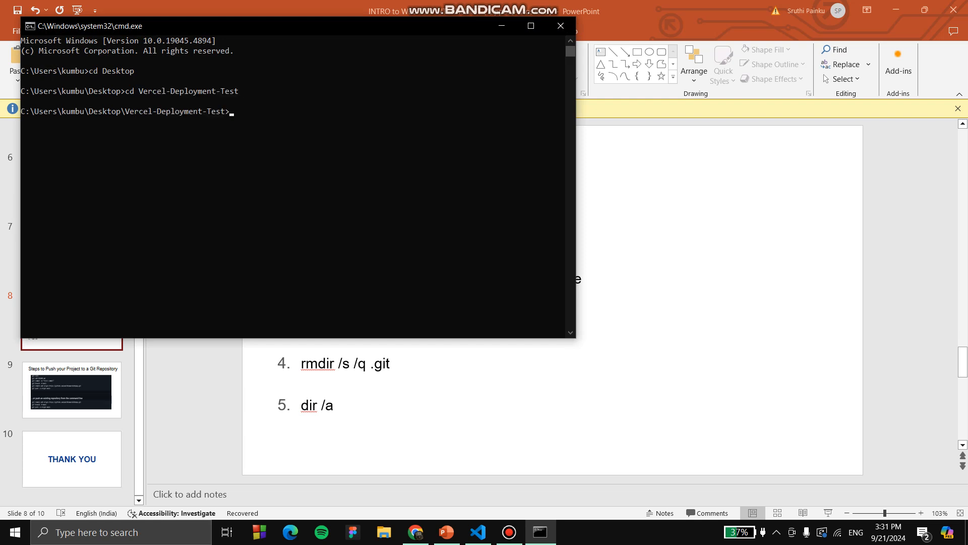
Copy the first dir /a command from the slide and run it in Command Prompt to list the project folder, including hidden items.
left_click(502, 26)
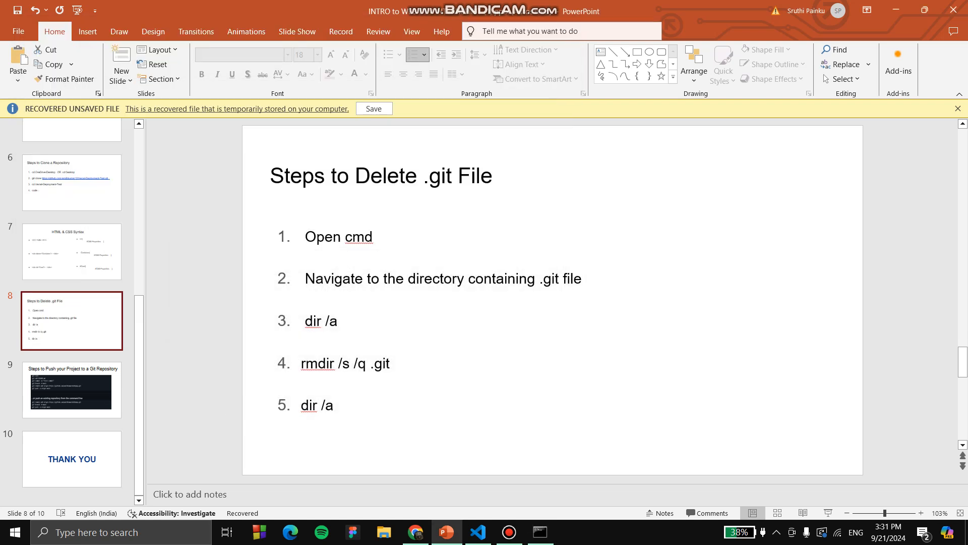
left_click_drag(305, 321, 339, 322)
key("ctrl+c")
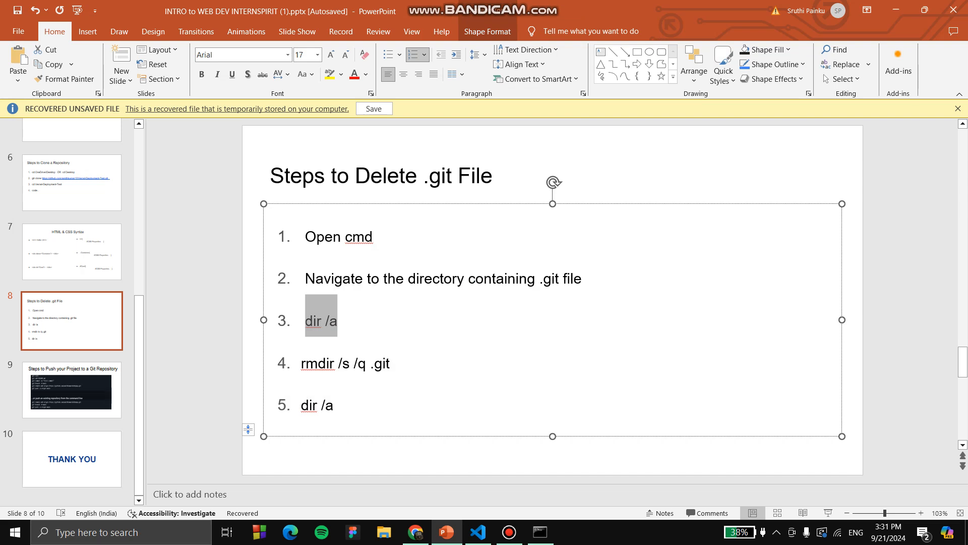
left_click(540, 531)
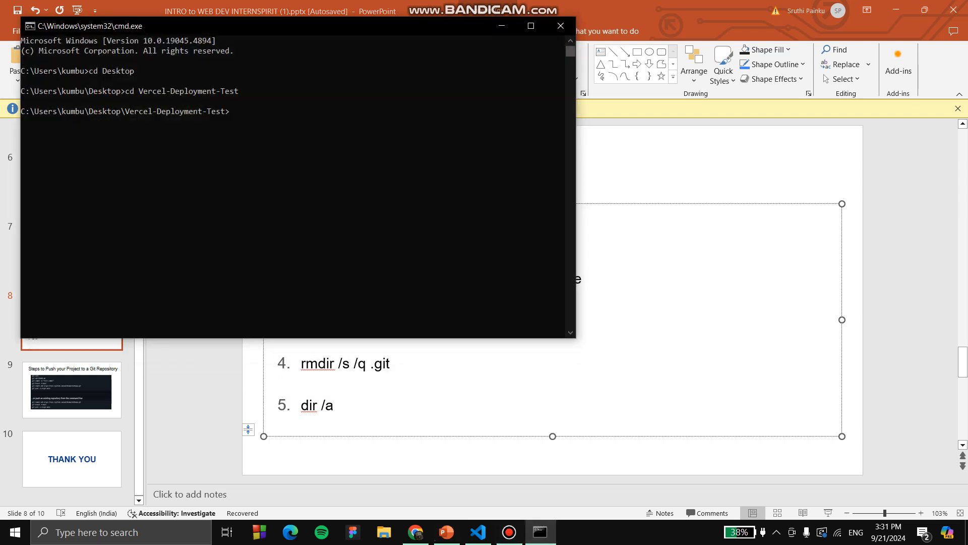
key("ctrl+v")
key("Return")
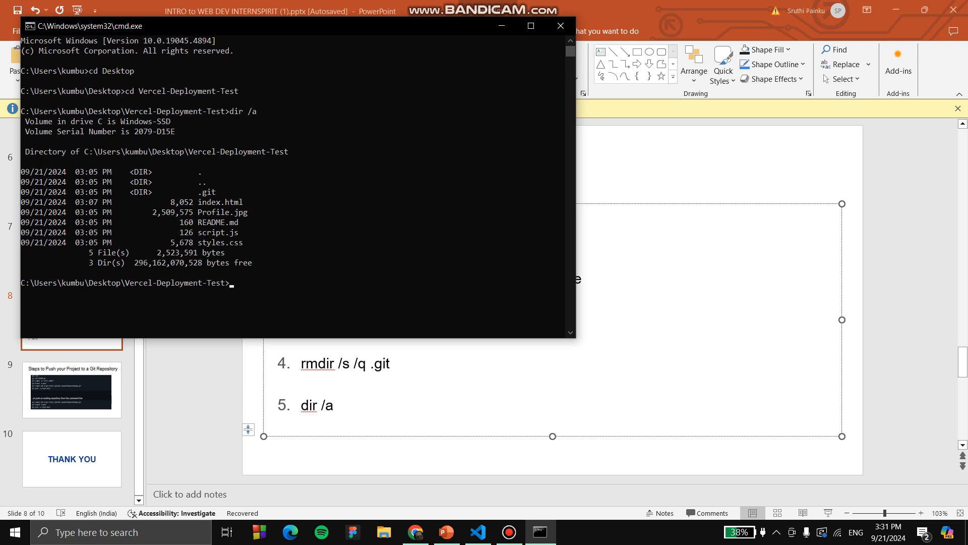
Point out the .git folder entry and the Vercel-Deployment-Test directory path in the listing by highlighting them.
left_click_drag(193, 191, 234, 191)
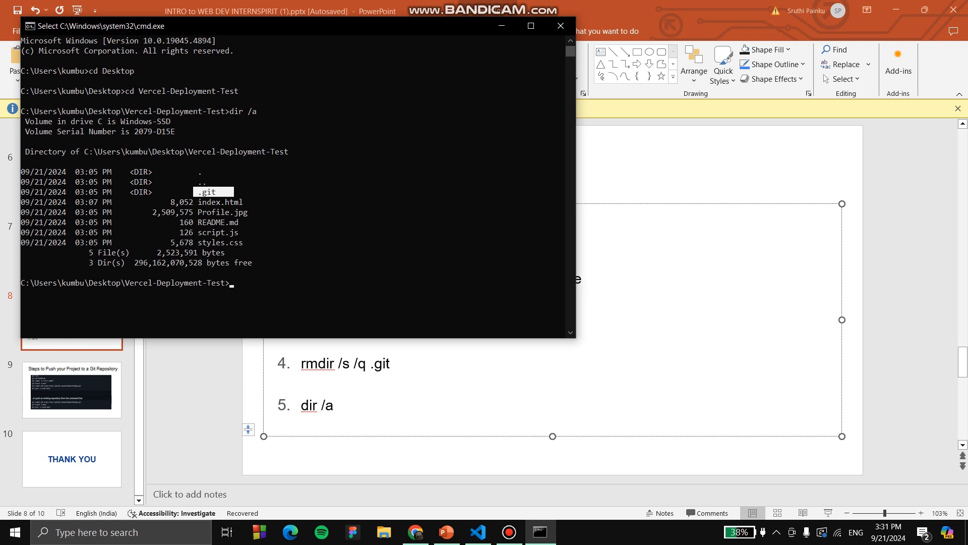
left_click(231, 191)
left_click_drag(184, 151, 289, 152)
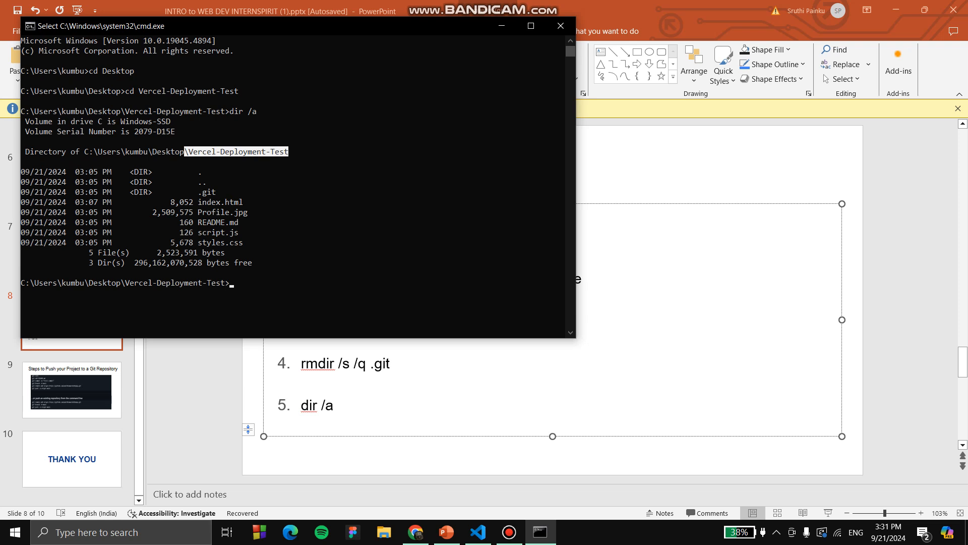
left_click(191, 192)
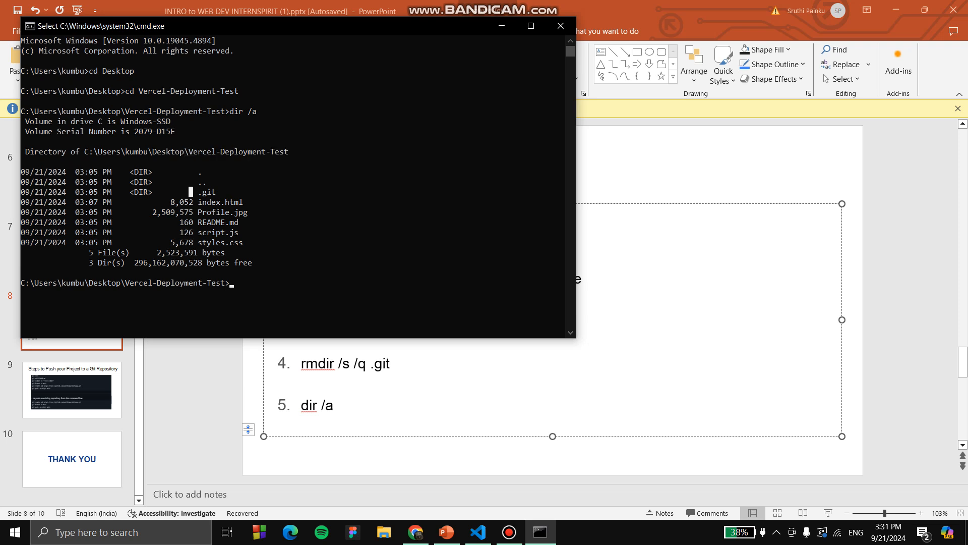
left_click_drag(194, 191, 239, 191)
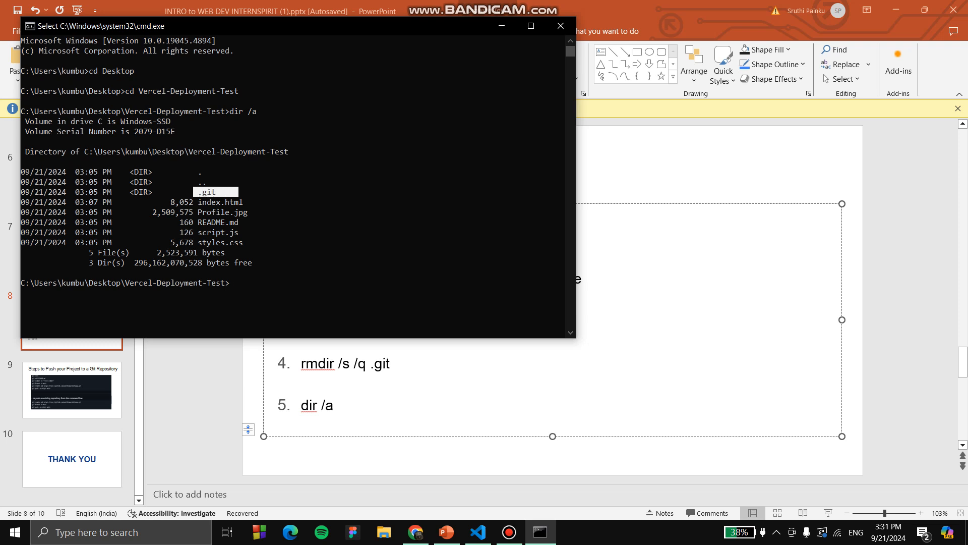
left_click(254, 181)
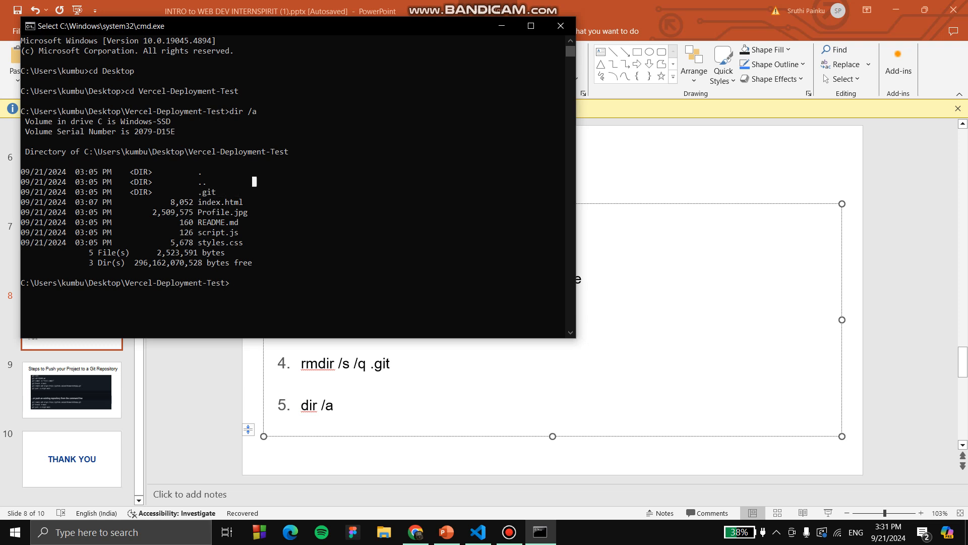
Copy rmdir /s /q .git from the slide and run it in Command Prompt to delete the project's .git folder.
left_click(502, 25)
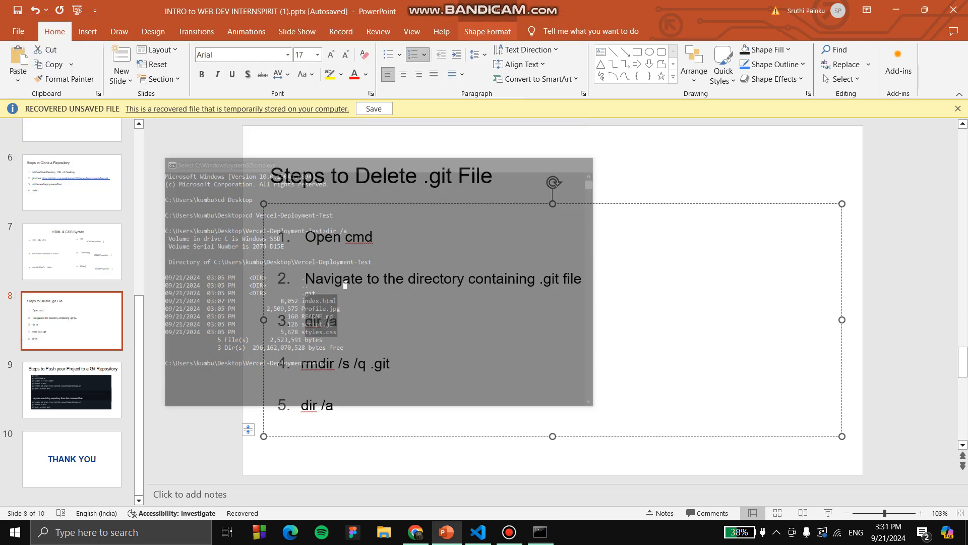
left_click_drag(301, 363, 393, 364)
key("super+c")
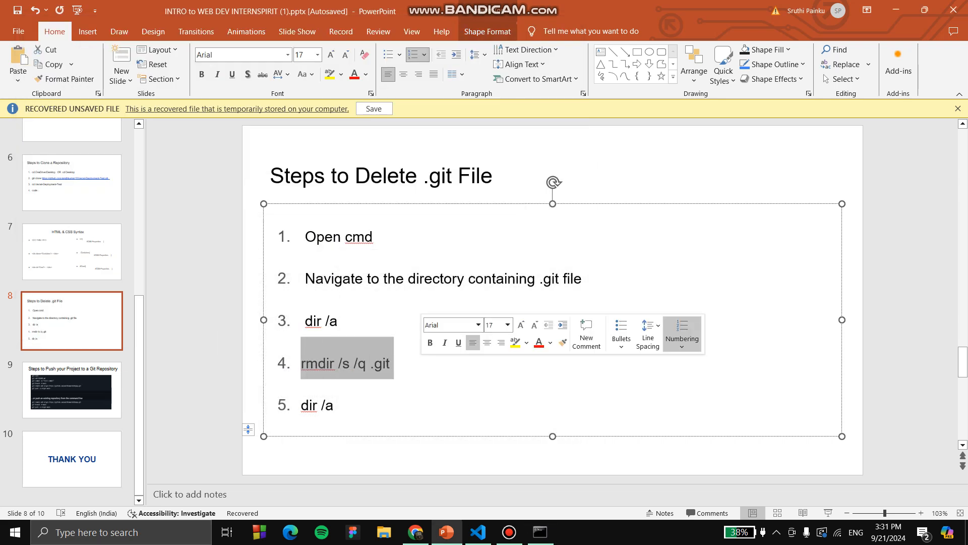
left_click(540, 531)
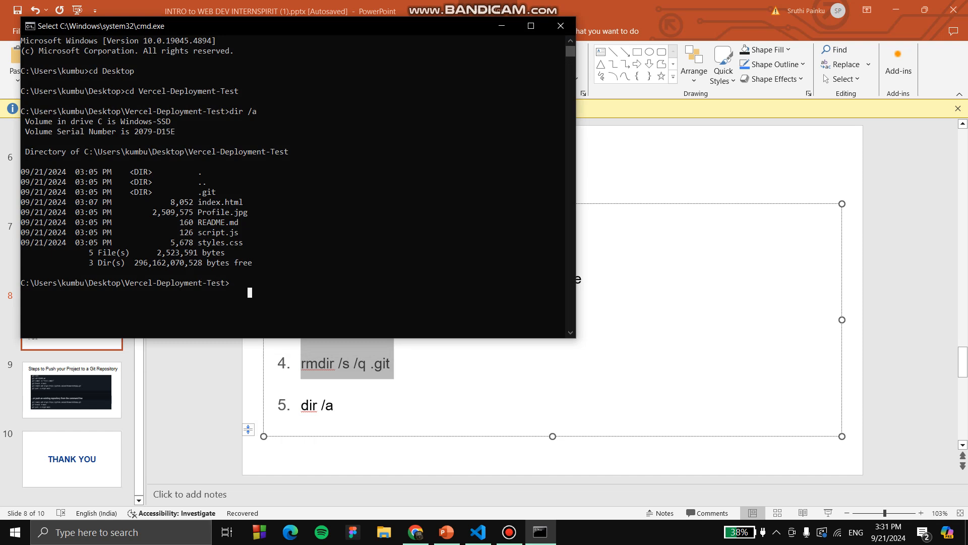
right_click(249, 292)
key("Return")
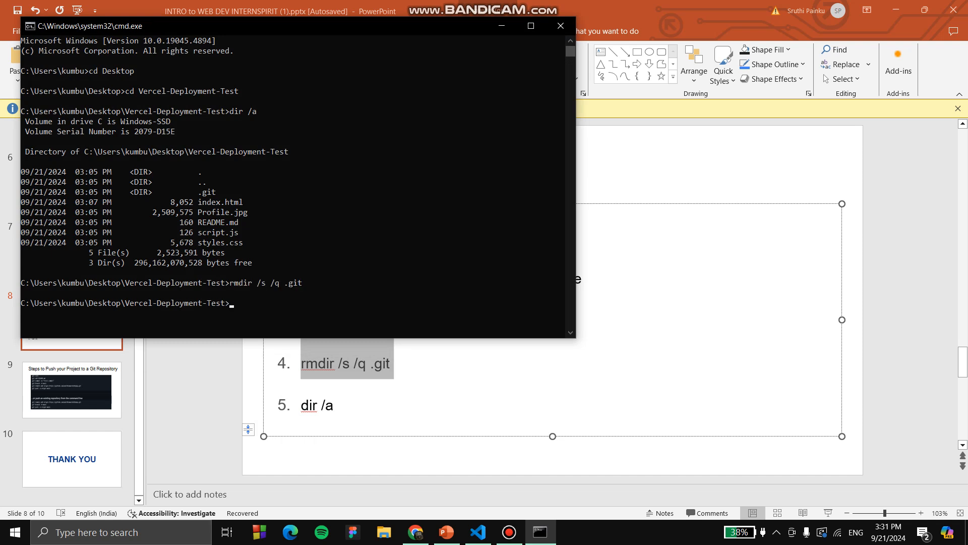
Run the slide's final dir /a command in Command Prompt to list the project folder again.
left_click_drag(301, 405, 337, 405)
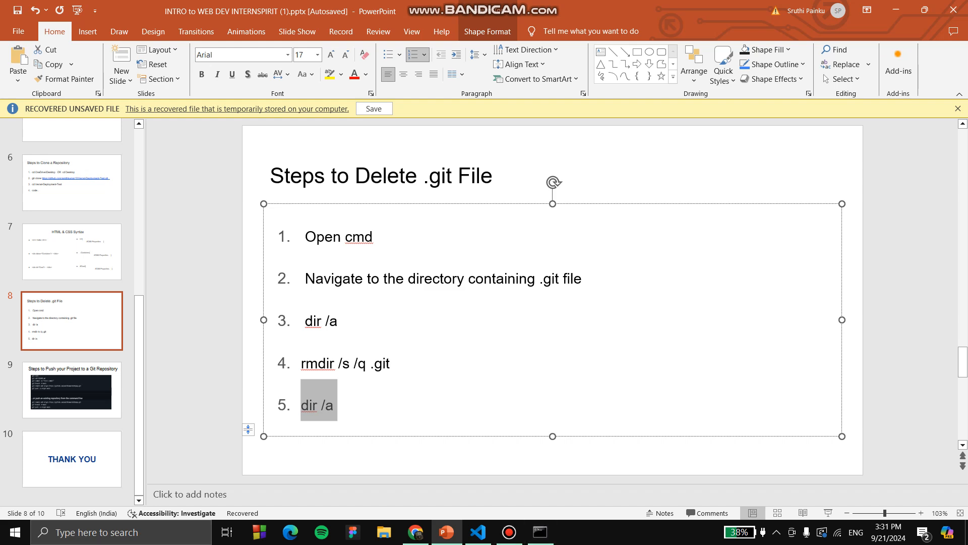
left_click(540, 532)
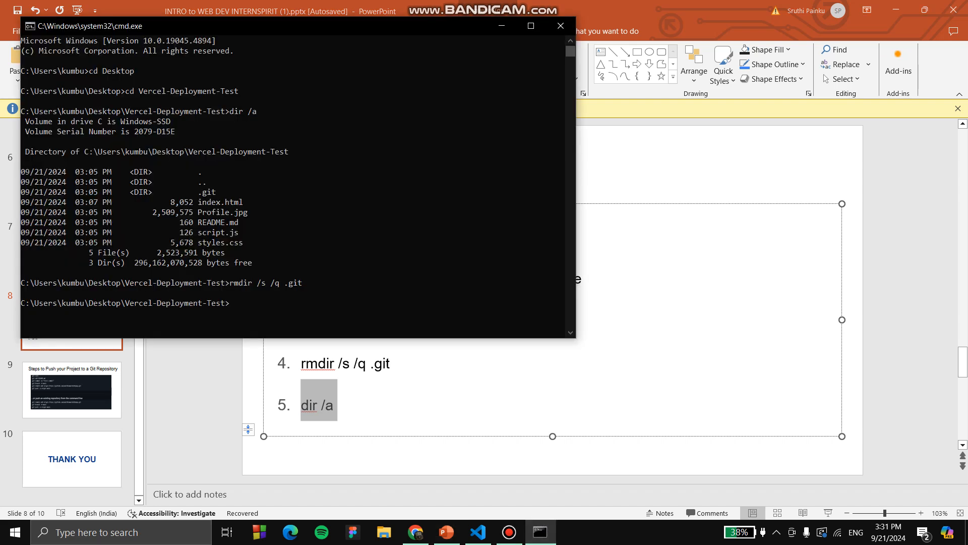
type("dir /a")
key("Return")
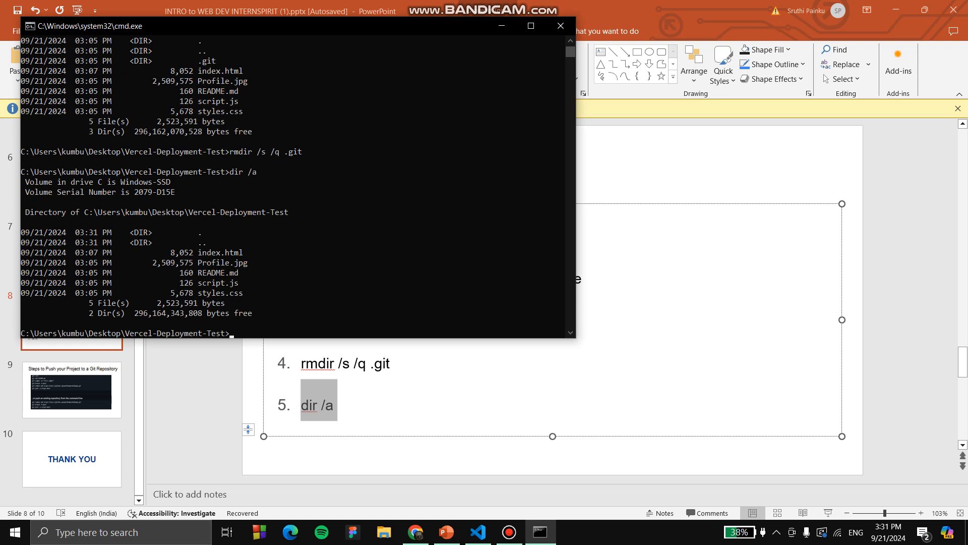
Compare the two directory listings for the .git entry and close Command Prompt.
left_click_drag(189, 60, 242, 62)
left_click(190, 242)
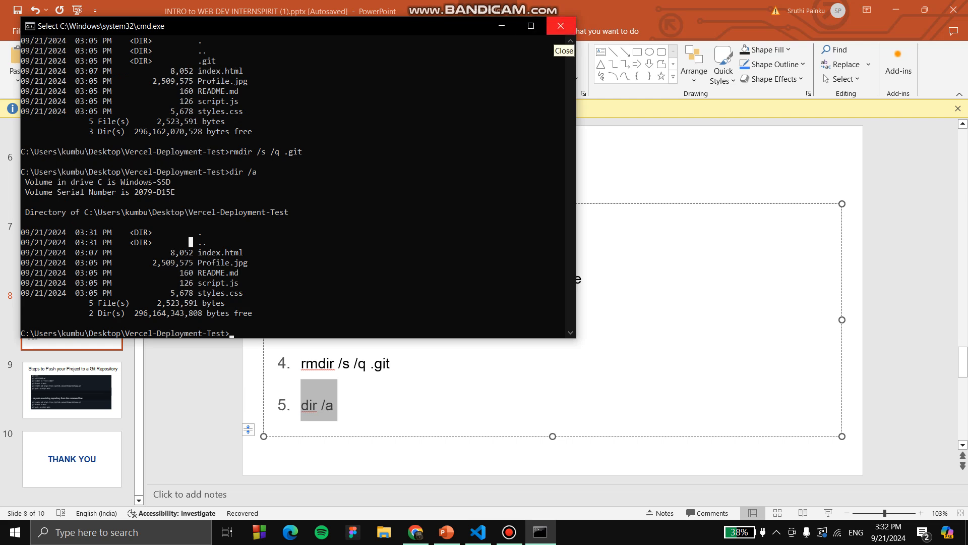
left_click(561, 27)
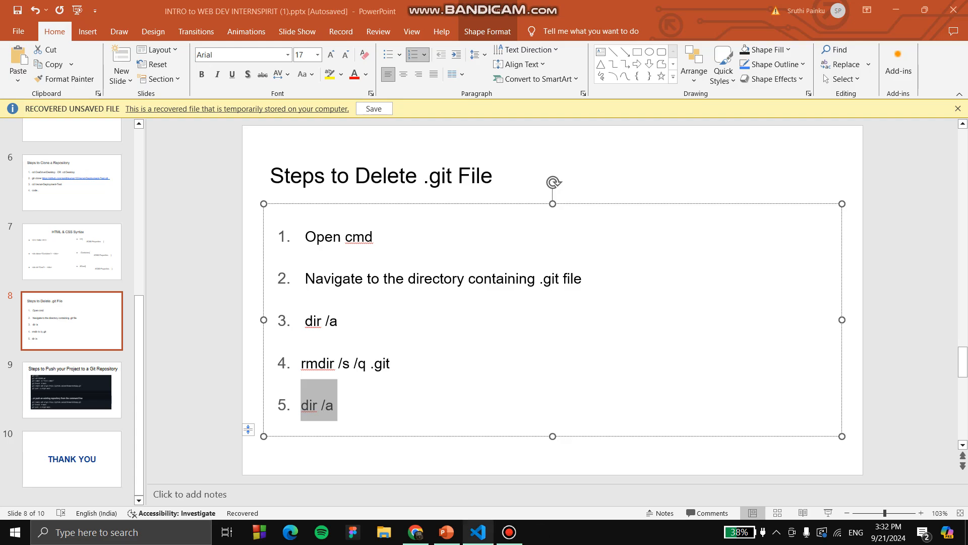
Switch to VS Code and open an integrated terminal in the Vercel-Deployment-Test project folder.
left_click(478, 532)
left_click(150, 13)
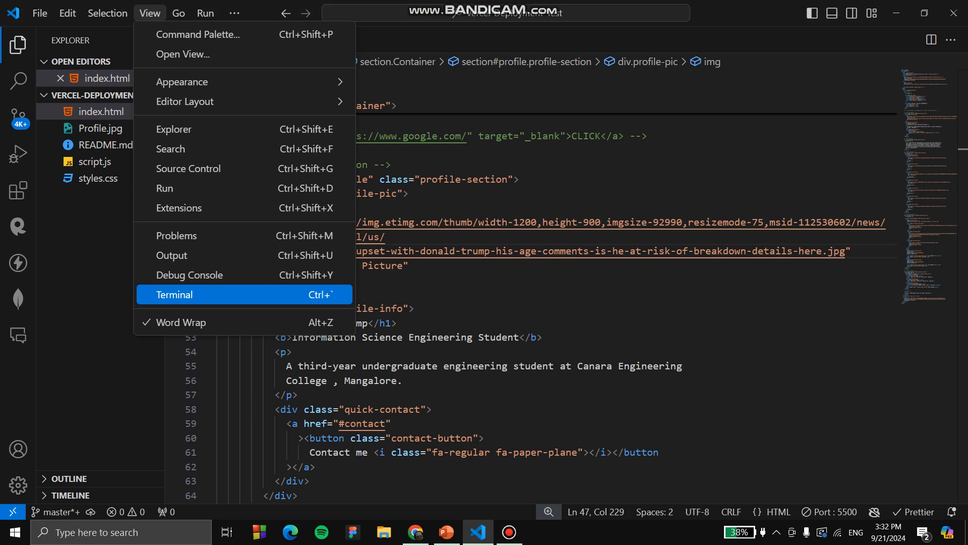
left_click(174, 294)
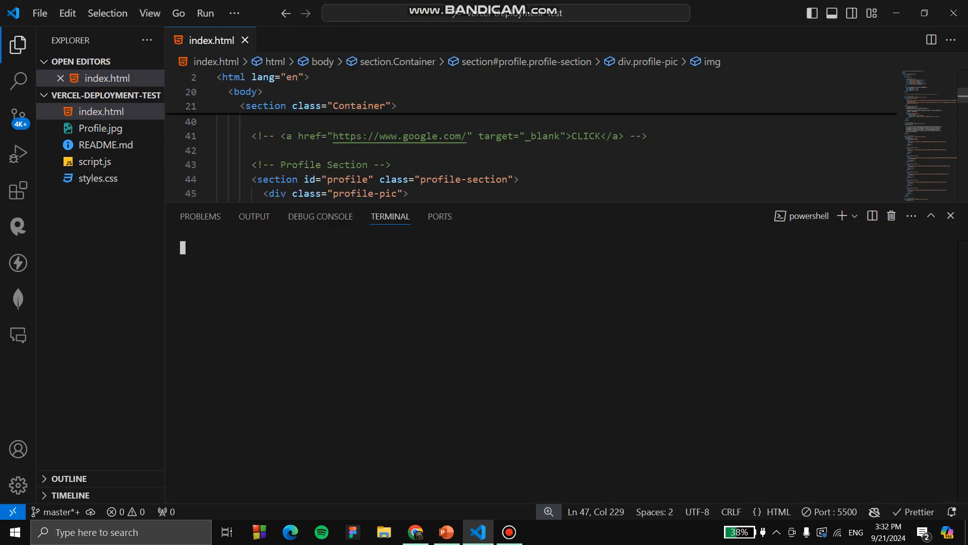
left_click(149, 14)
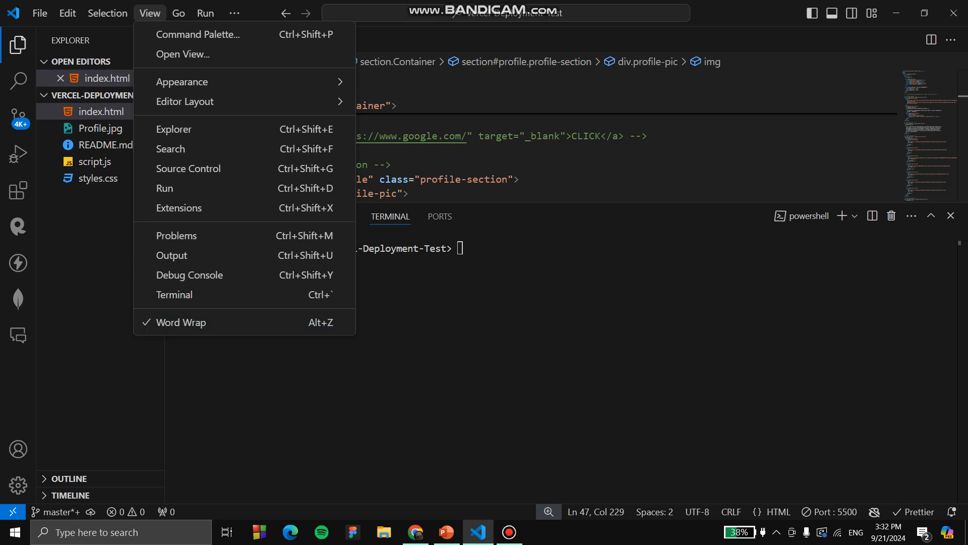
key("Escape")
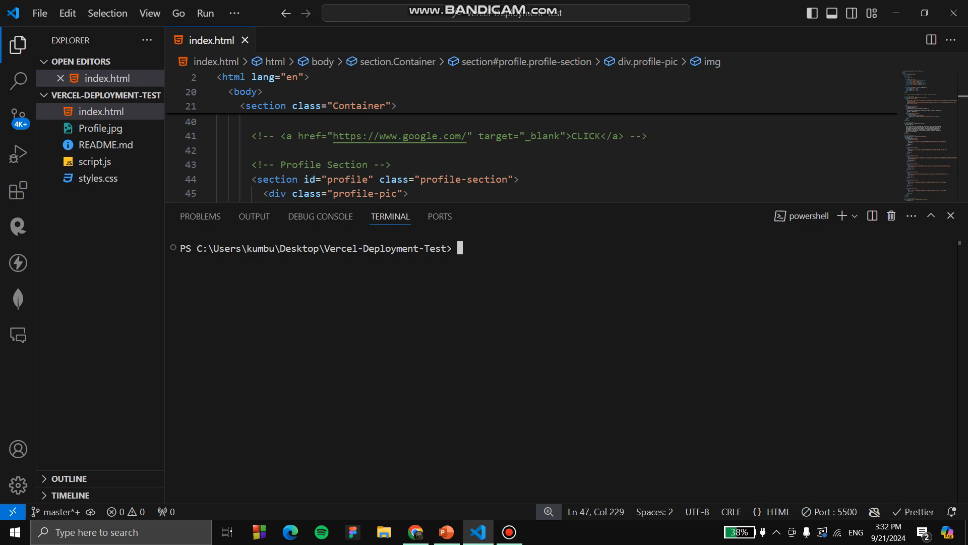
Copy git init from the GitHub setup page in Chrome and run it in the VS Code terminal to initialize the project folder.
left_click(415, 532)
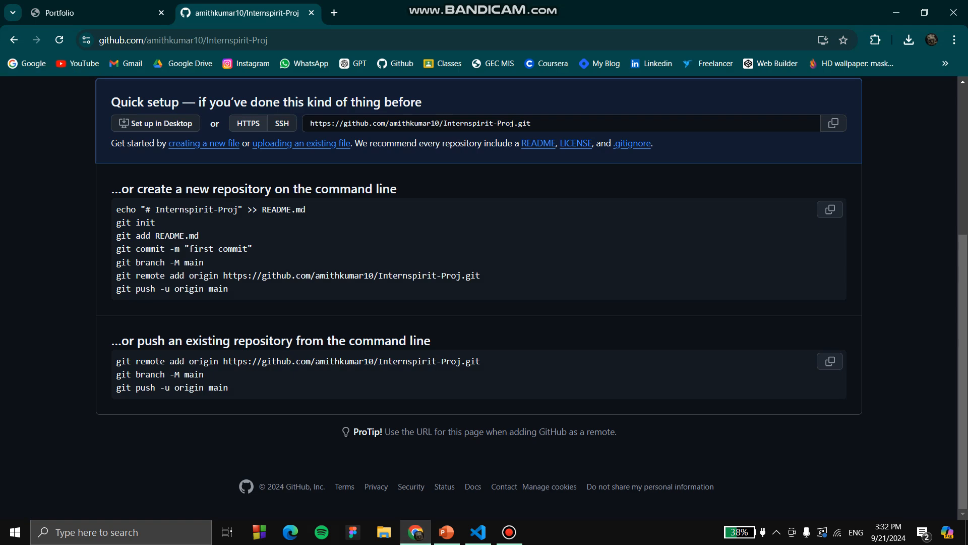
left_click_drag(117, 223, 155, 222)
key("ctrl+c")
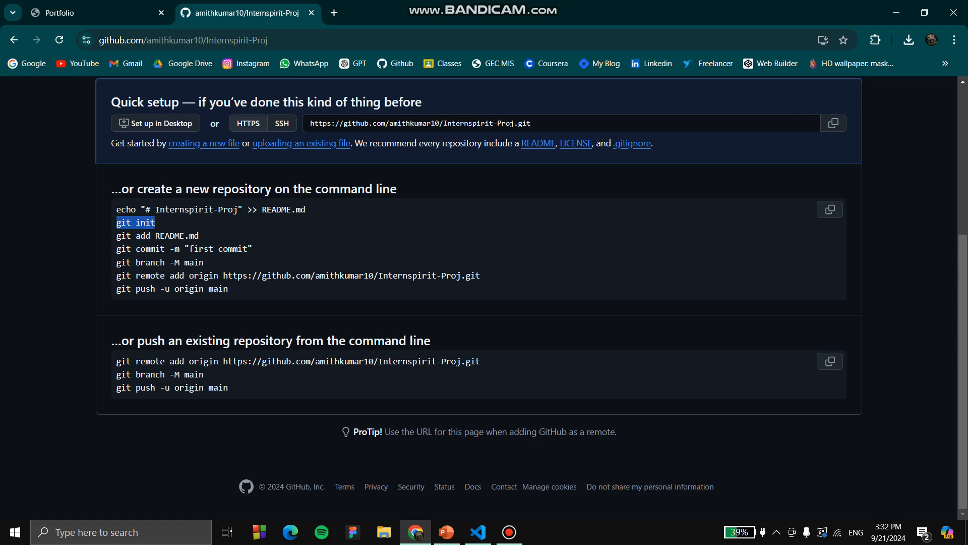
left_click(478, 532)
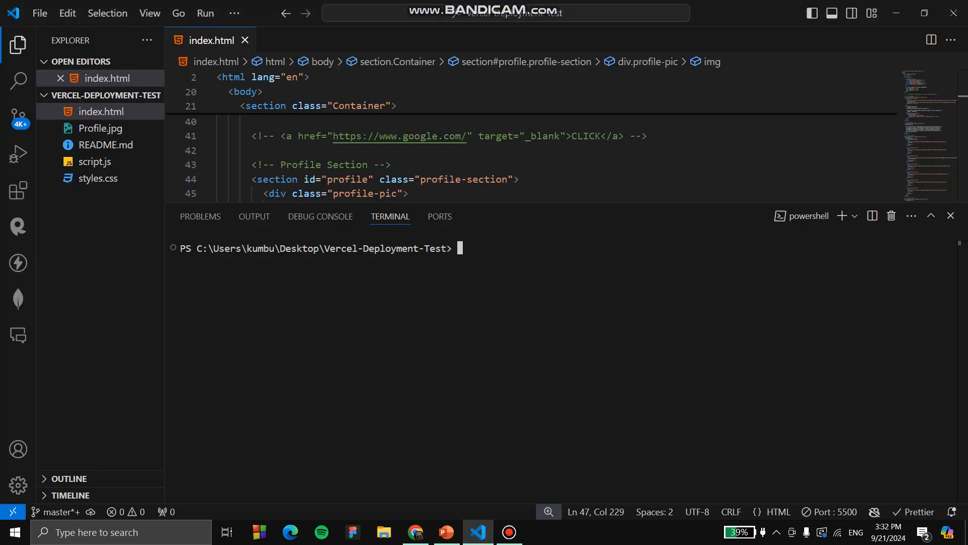
key("ctrl+v")
key("Return")
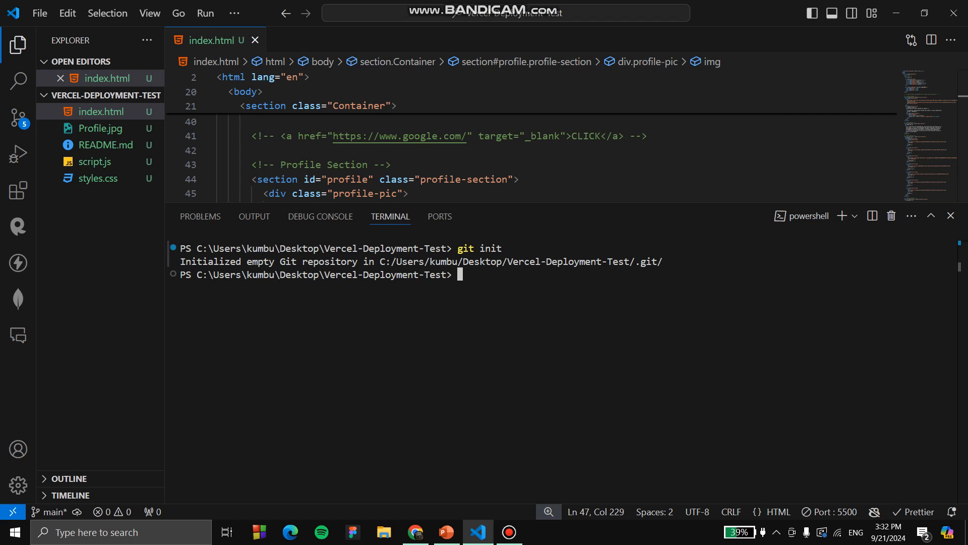
left_click_drag(180, 261, 296, 261)
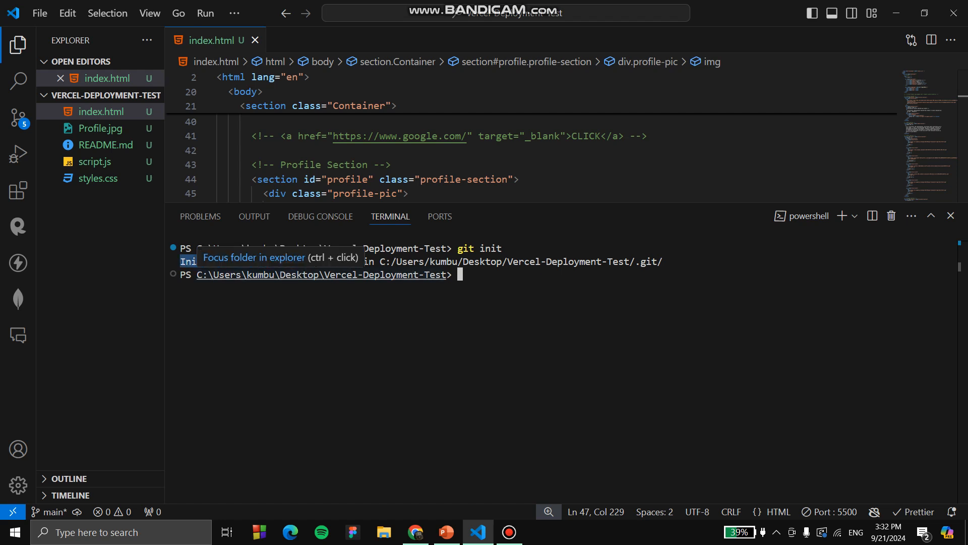
left_click(313, 299)
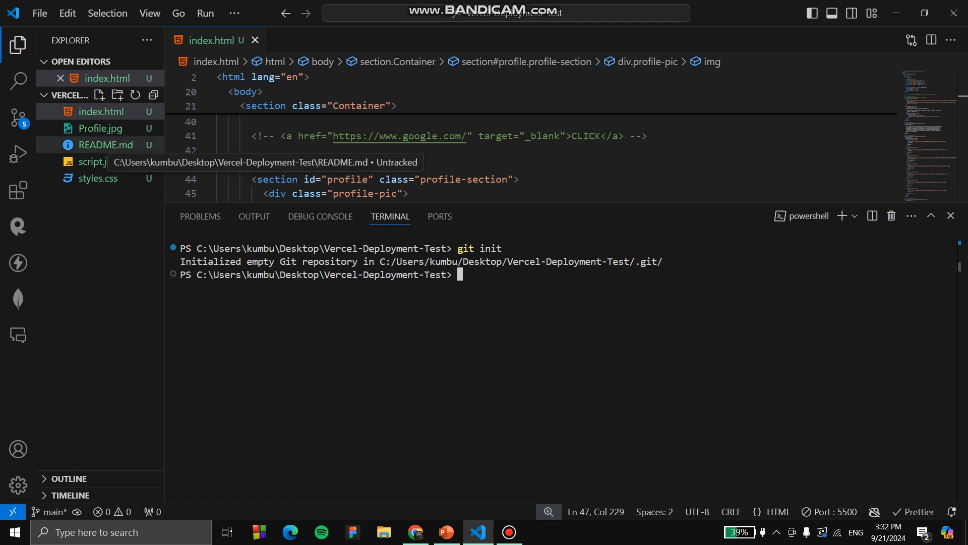
Open README.md from the project files, delete all of its content, and save the empty file.
left_click(101, 145)
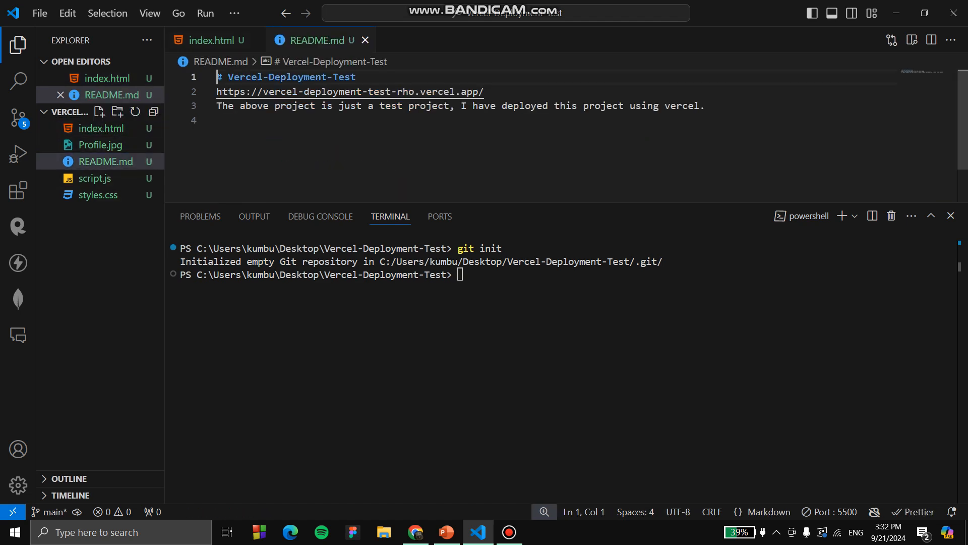
left_click(217, 120)
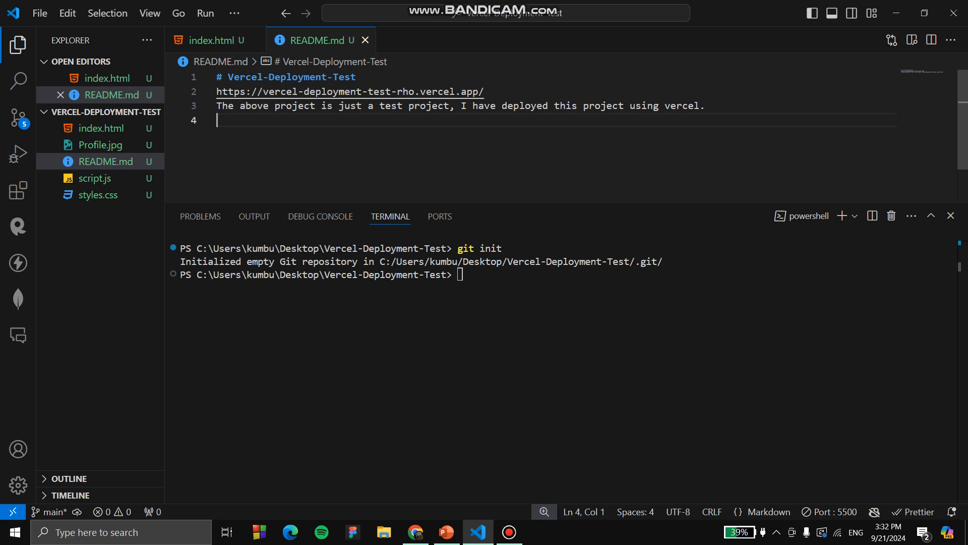
key("ctrl+a")
key("BackSpace")
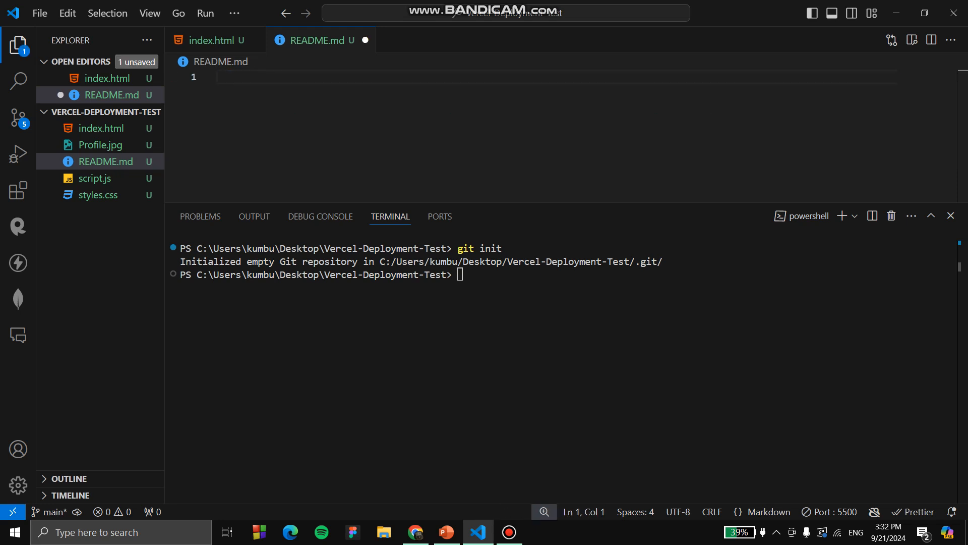
key("ctrl+s")
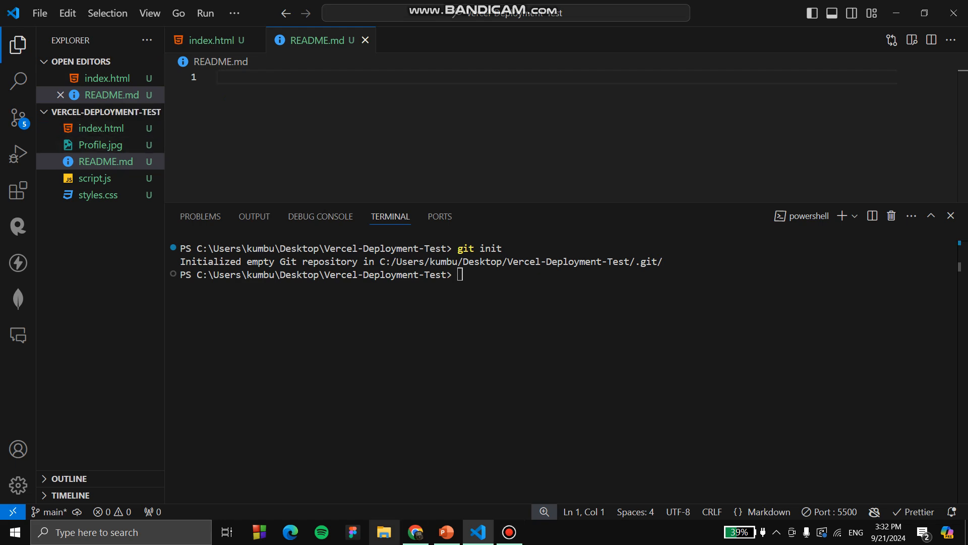
left_click(415, 532)
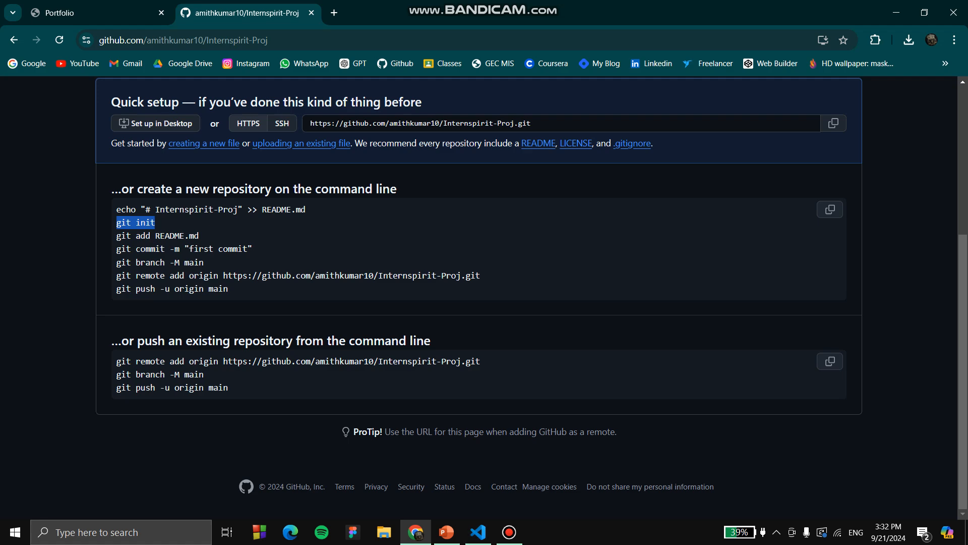
left_click(478, 532)
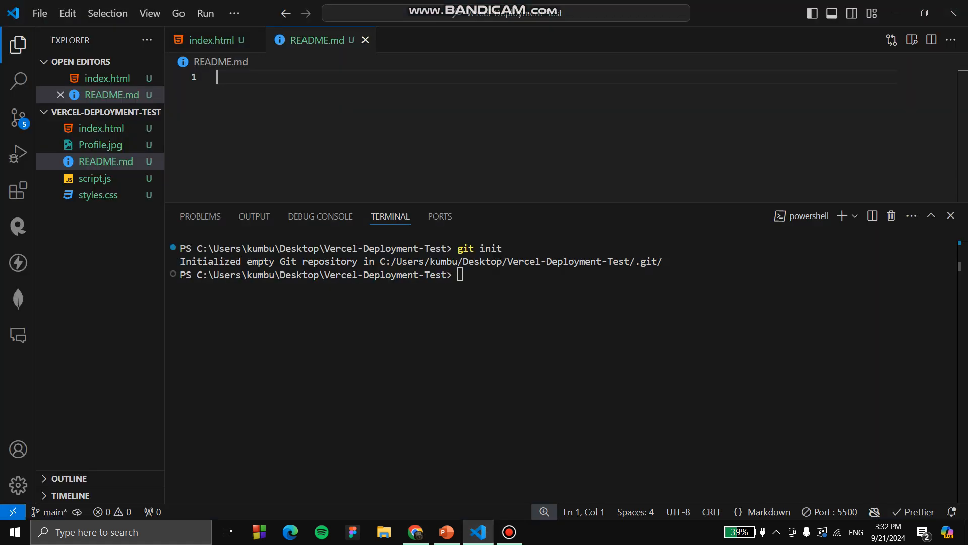
type("git")
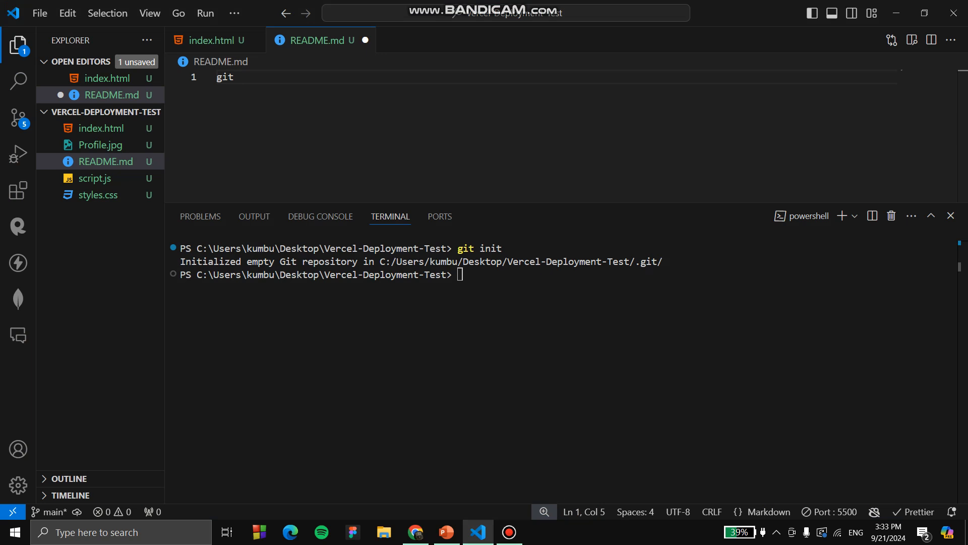
key("BackSpace")
key("BackSpace")
key("BackSpace")
key("BackSpace")
left_click(460, 275)
left_click(218, 77)
key("ctrl+s")
Run git add . in the VS Code terminal to stage all project files.
left_click(460, 274)
type("git add .")
key("Return")
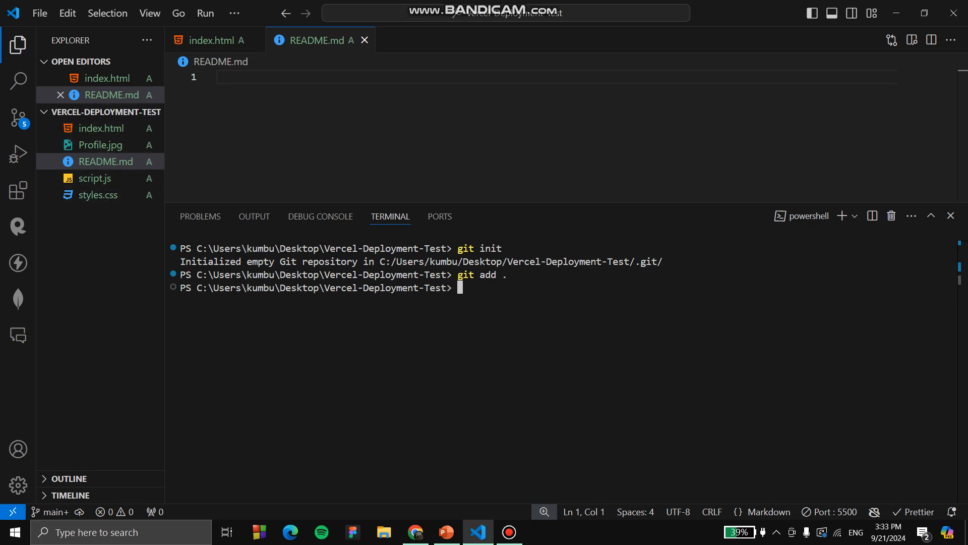
Copy git commit -m "first commit" from the GitHub setup page and run it in the VS Code terminal.
left_click(415, 532)
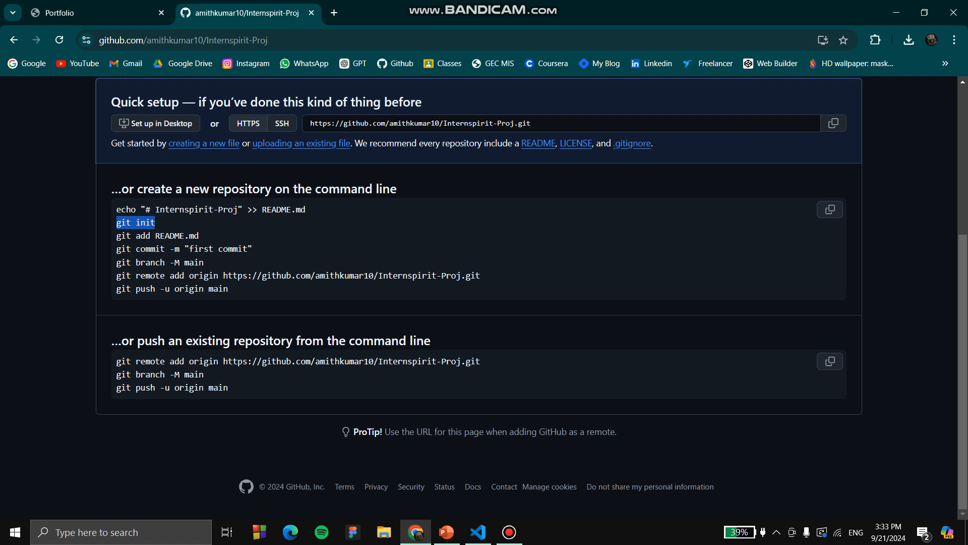
left_click_drag(117, 249, 252, 249)
key("ctrl+c")
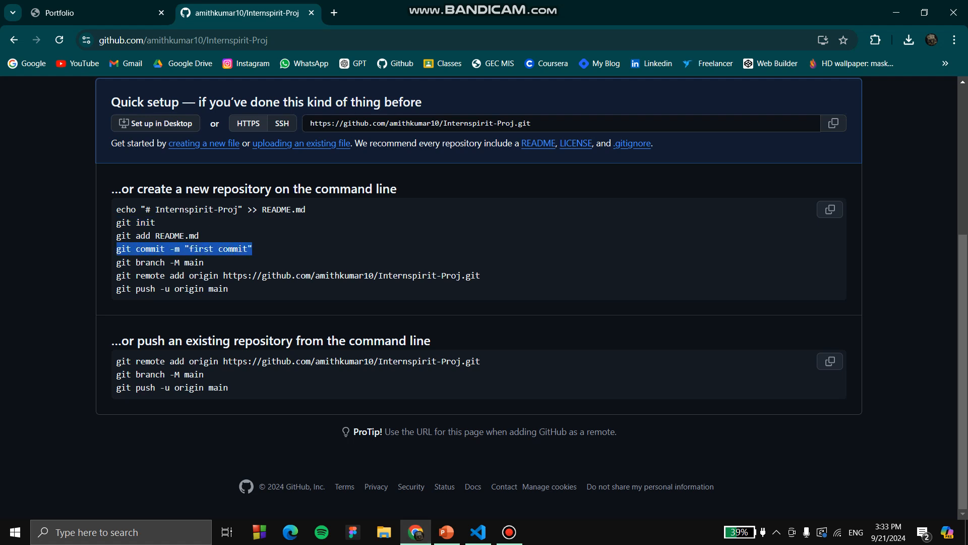
left_click(478, 532)
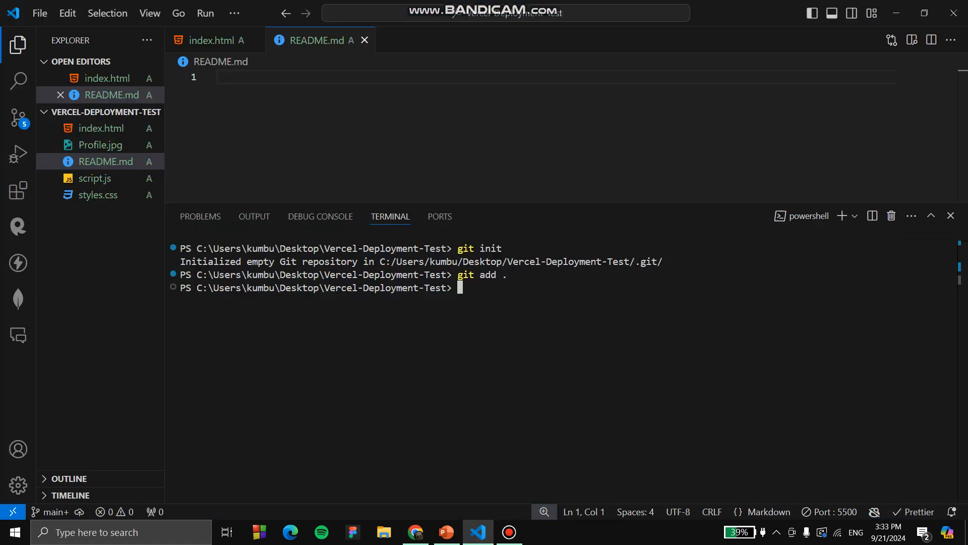
key("ctrl+v")
key("Return")
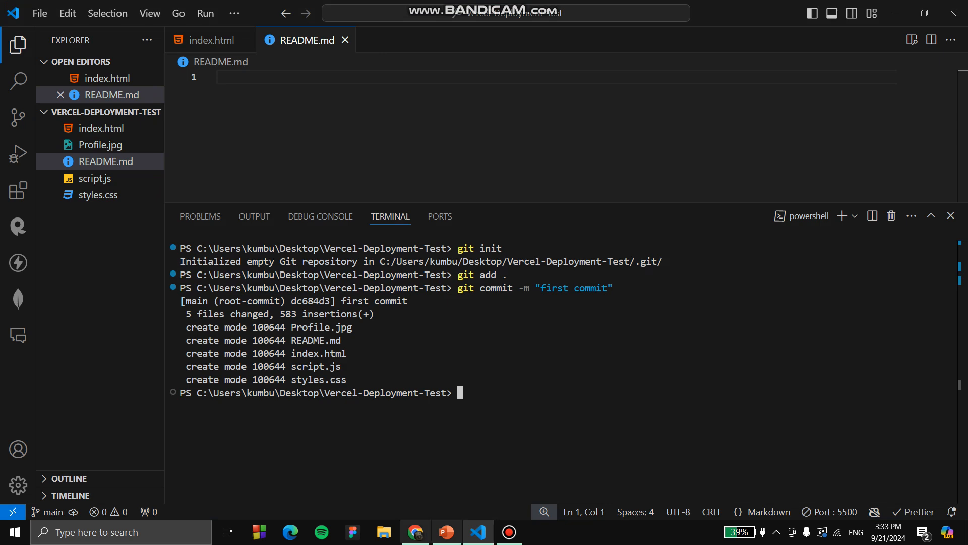
Copy git branch -M main from the GitHub setup page and run it in the VS Code terminal.
left_click(415, 531)
left_click_drag(116, 262, 204, 262)
key("ctrl+c")
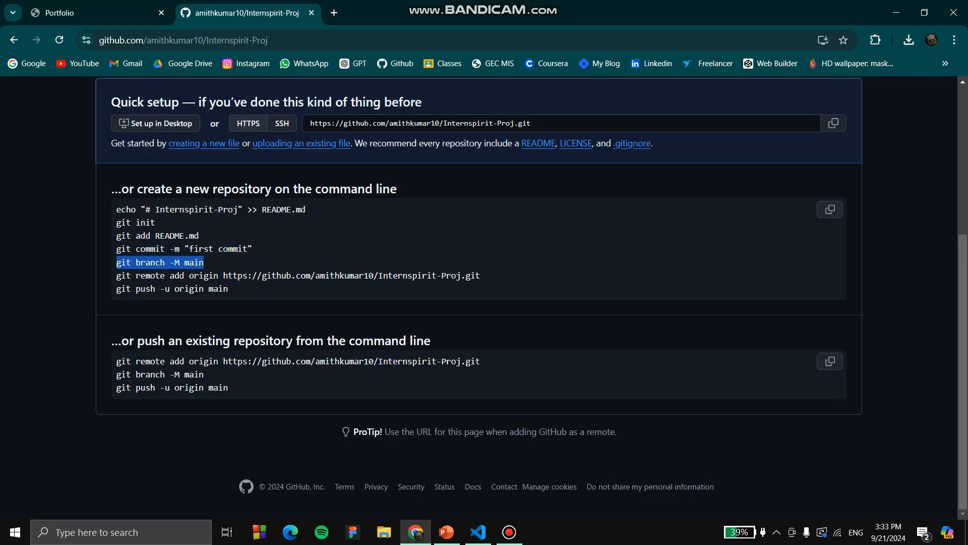
left_click(478, 532)
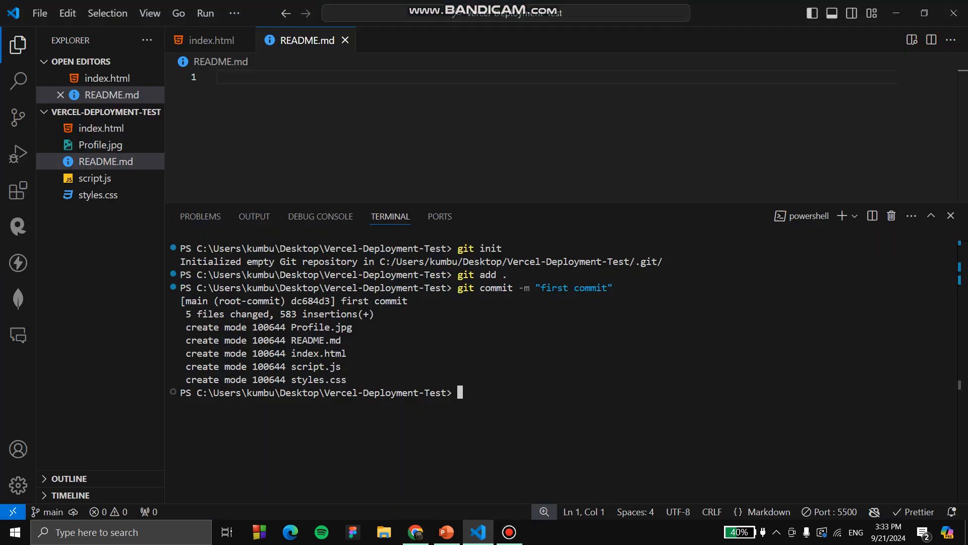
key("ctrl+v")
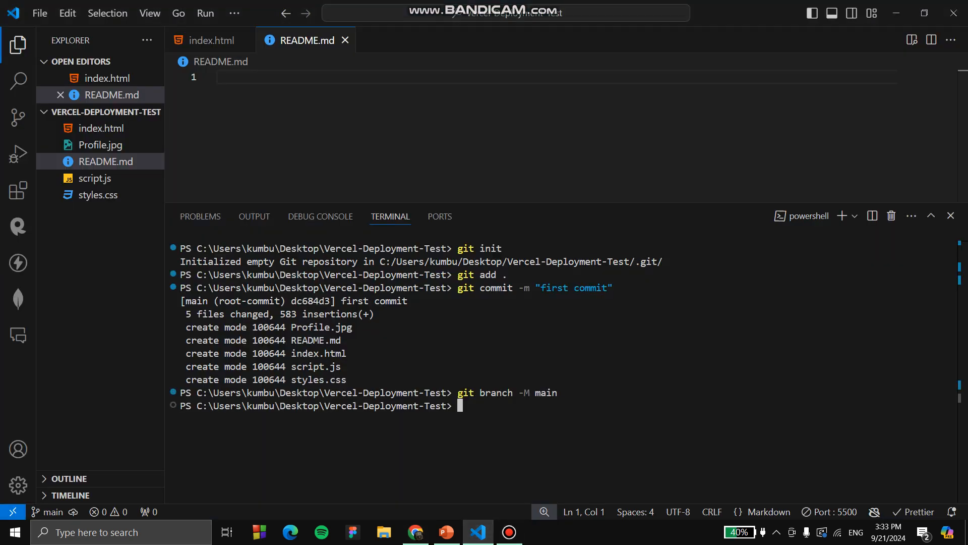
Copy the git remote add origin command with the Internspirit-Proj.git URL from GitHub and run it in the VS Code terminal.
left_click(416, 532)
left_click_drag(115, 276, 480, 276)
key("ctrl+c")
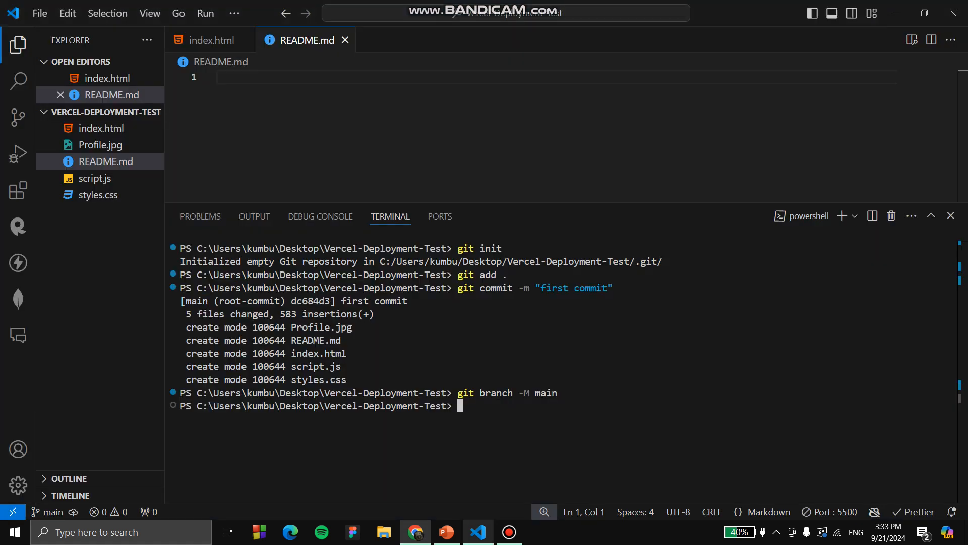
left_click(478, 531)
key("ctrl+v")
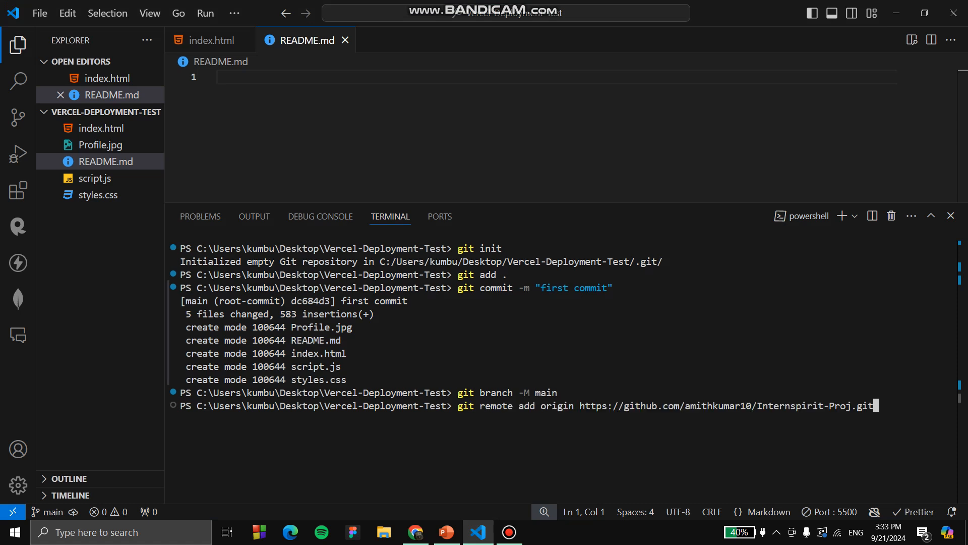
key("Return")
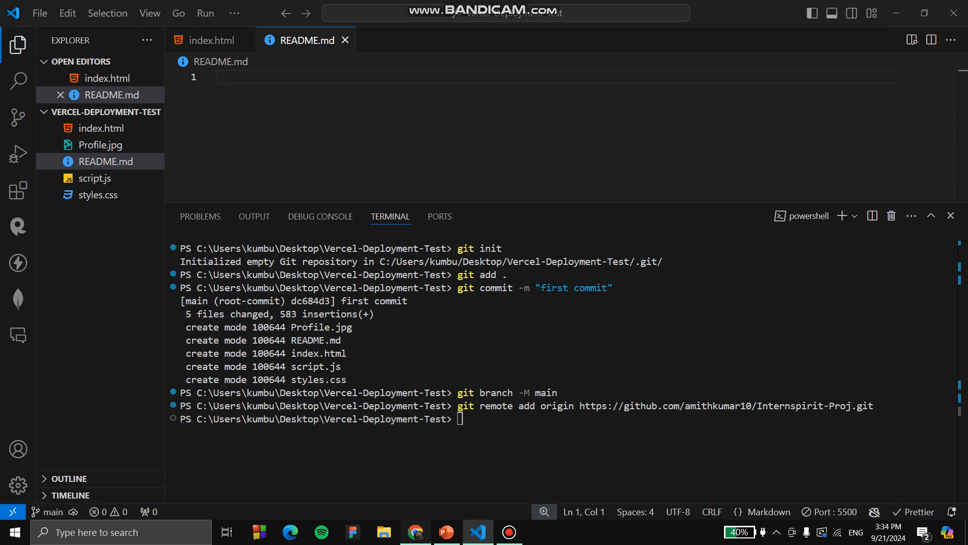
Copy git push -u origin main from GitHub, check the repository with git status in the VS Code terminal, and run the copied push command.
left_click(416, 531)
left_click_drag(117, 289, 228, 289)
key("ctrl+c")
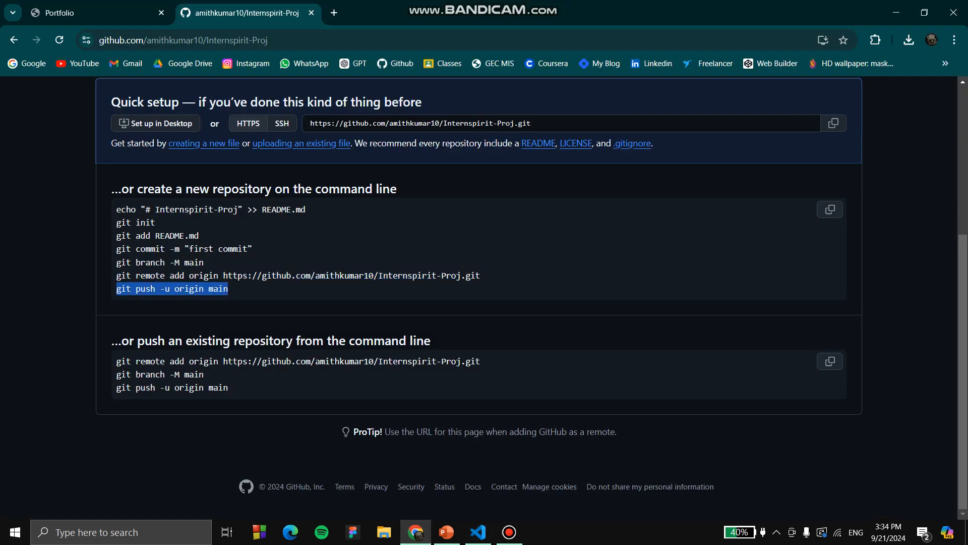
left_click(478, 531)
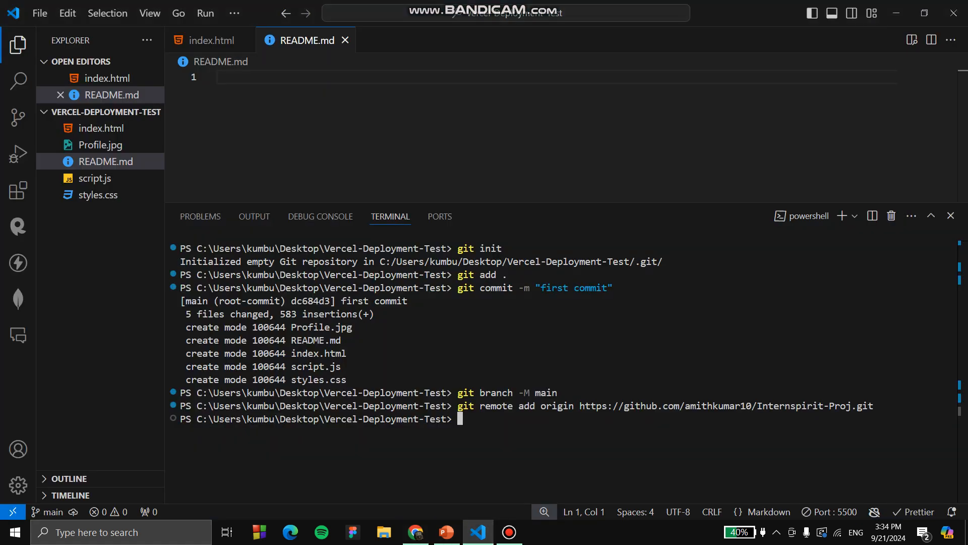
type("git status")
key("Return")
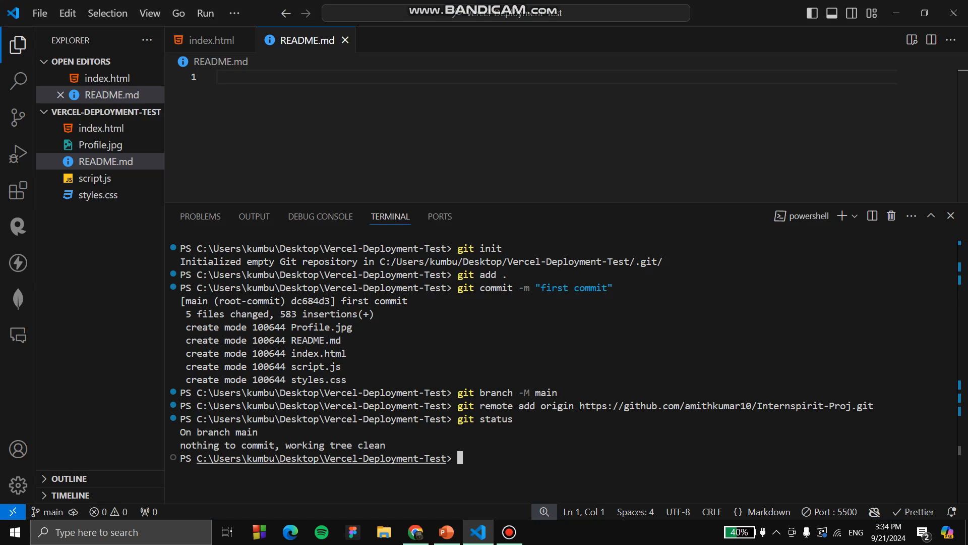
key("ctrl+v")
key("Return")
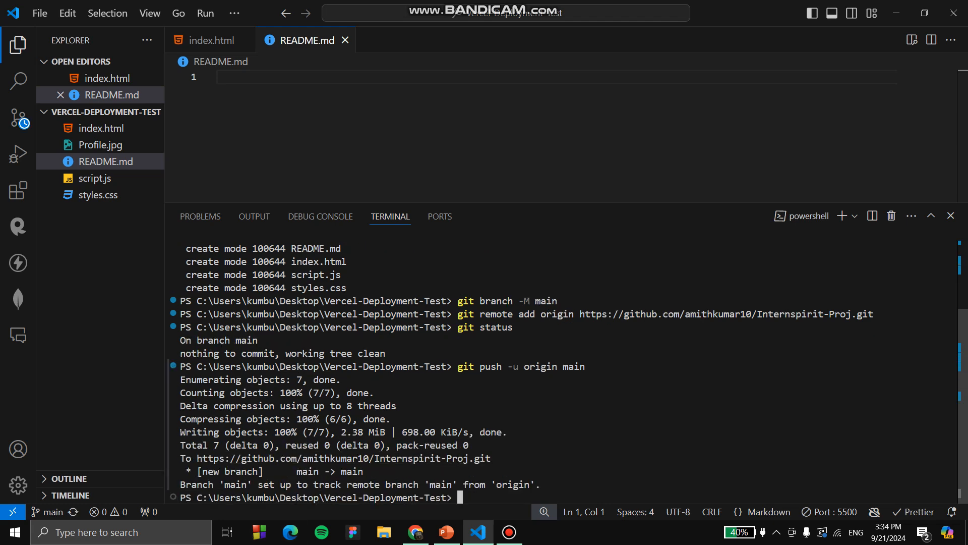
Reload the Internspirit-Proj repository page in Chrome to view the pushed files, and open a new browser tab.
left_click(416, 532)
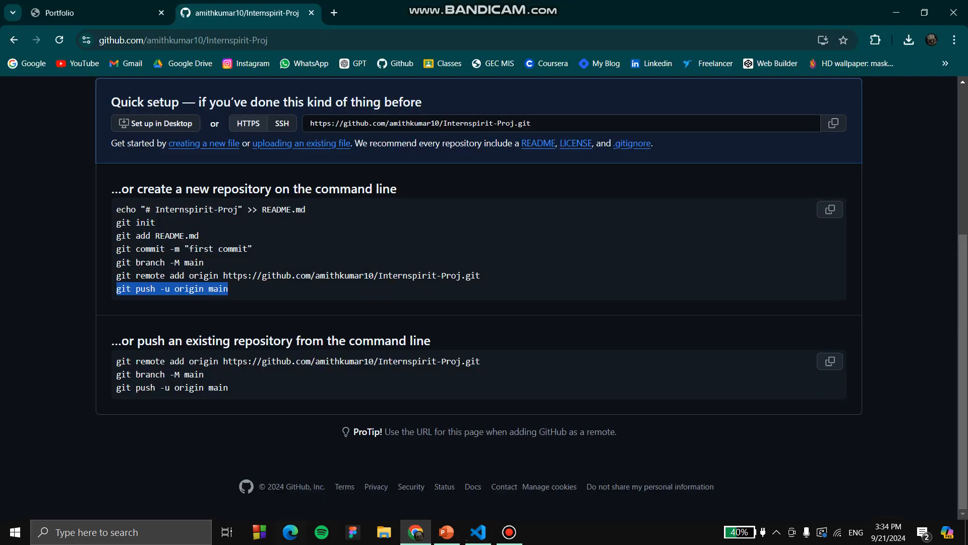
left_click(59, 40)
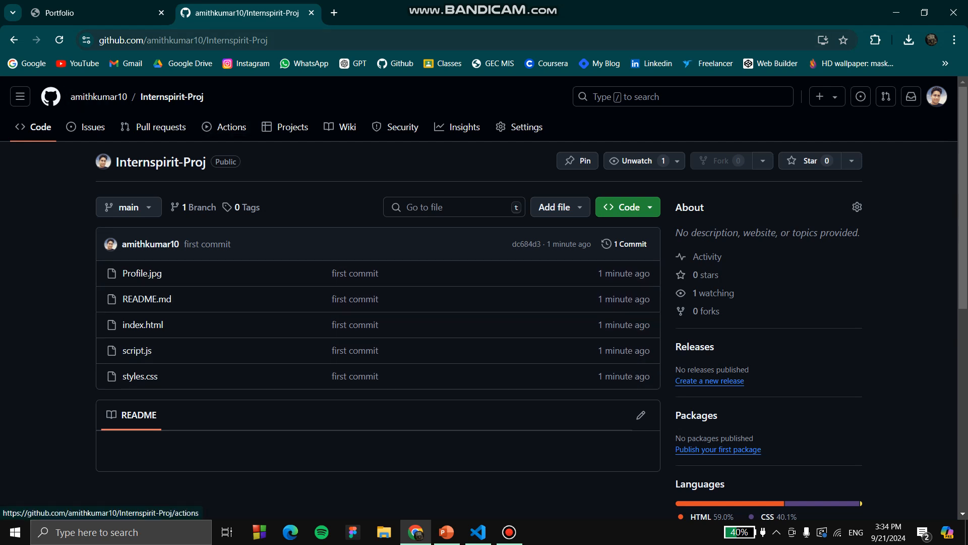
left_click(334, 12)
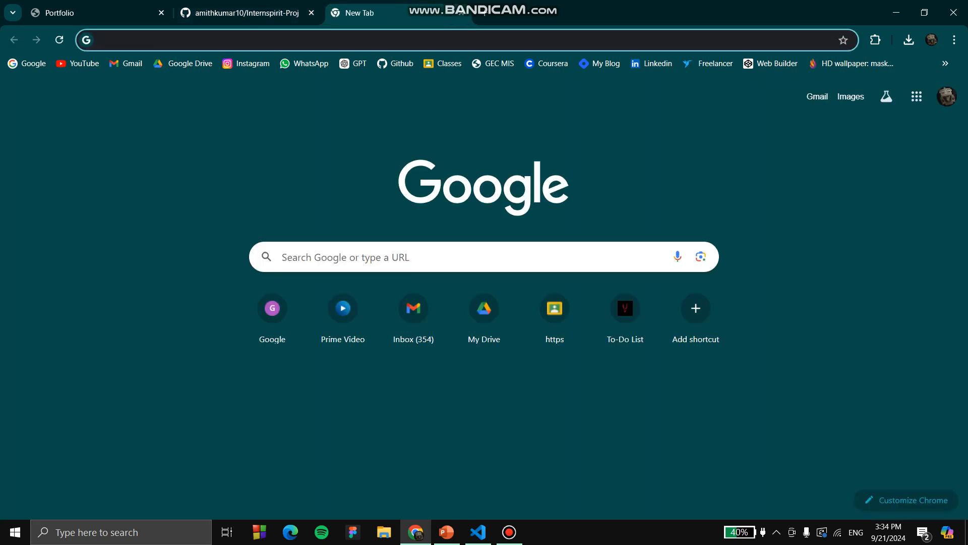
Open Vercel's new project page in the new tab and switch to the account's projects overview.
left_click(333, 40)
type("Vercel.com/amith-kumars-projects")
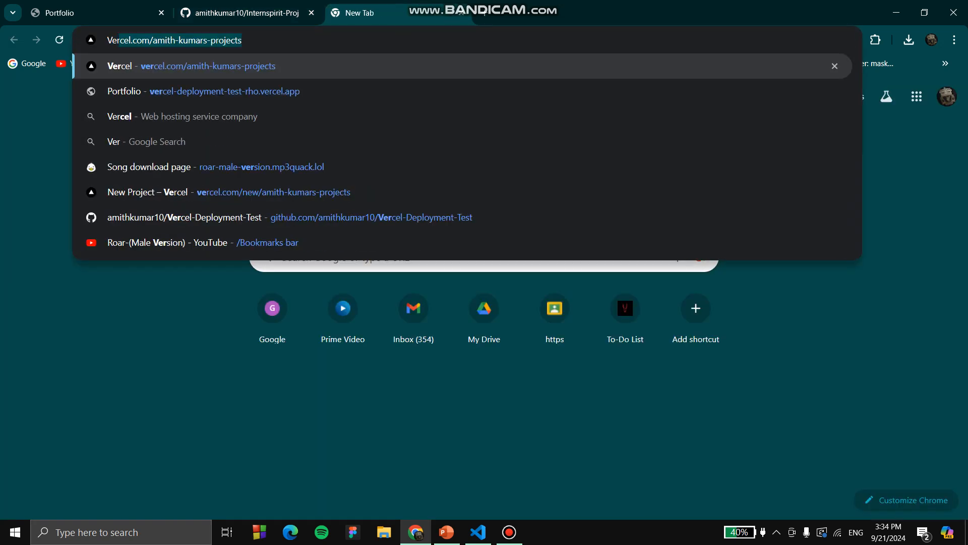
key("Down")
key("Down")
key("Down")
key("Down")
key("Down")
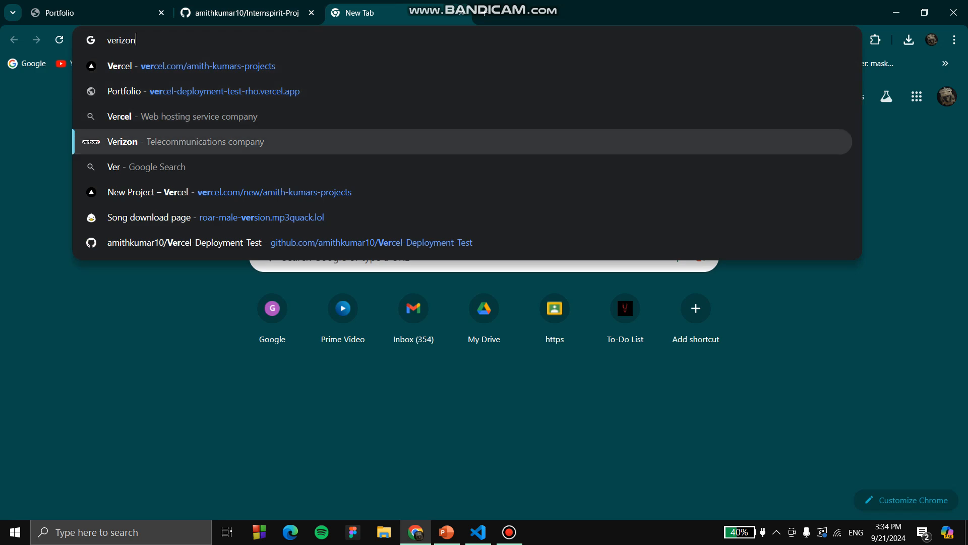
key("Return")
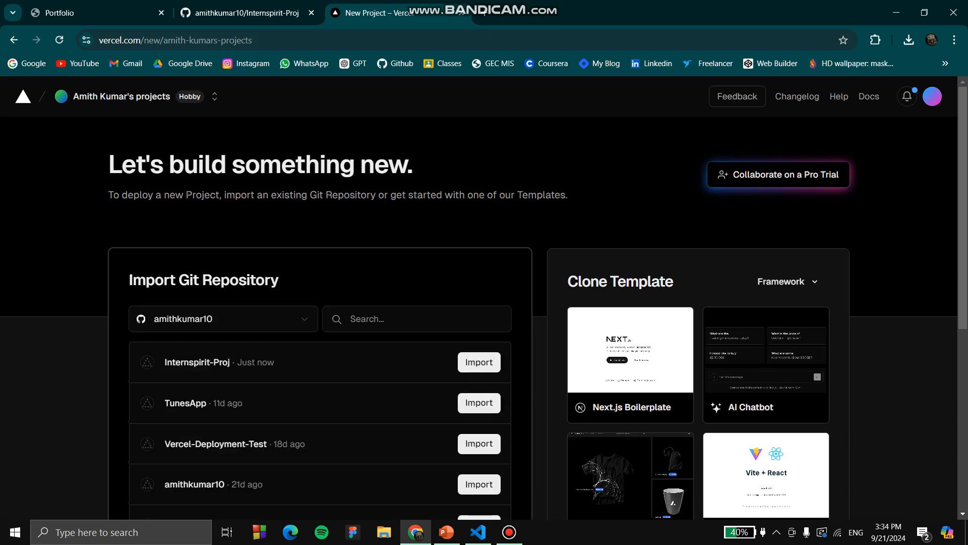
left_click(122, 97)
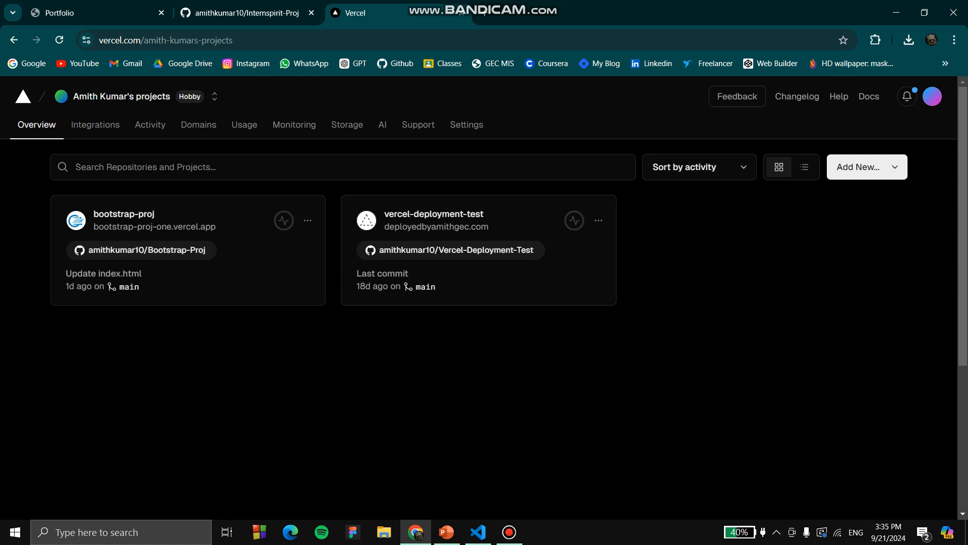
Open vercel.com in an incognito window, view the login page's GitHub sign-in form, and close the incognito session.
key("ctrl+shift+n")
type("ver")
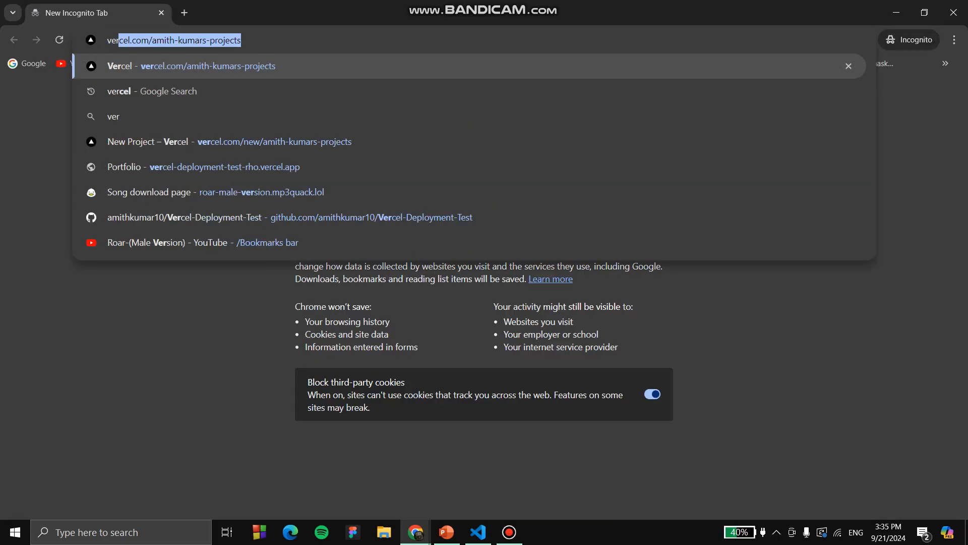
type("cel.com")
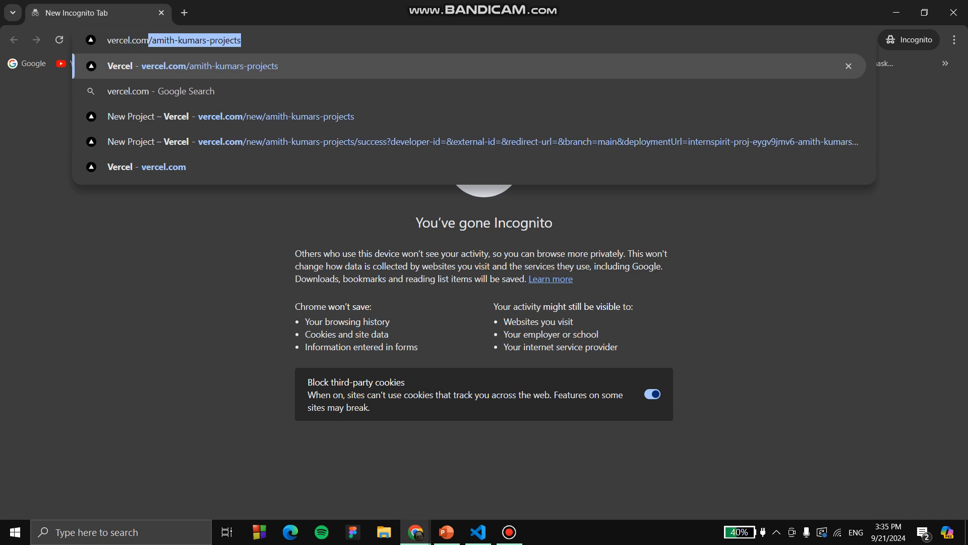
key("Return")
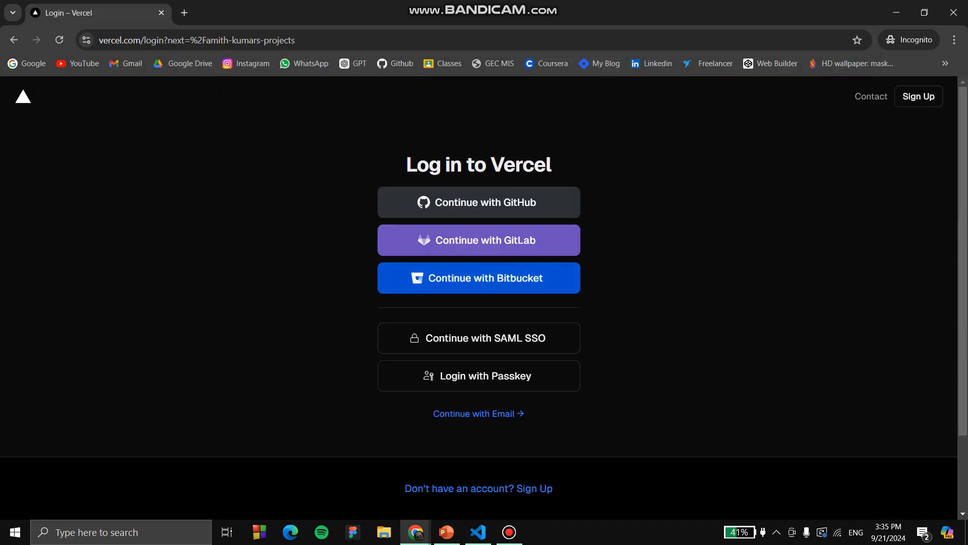
left_click(479, 202)
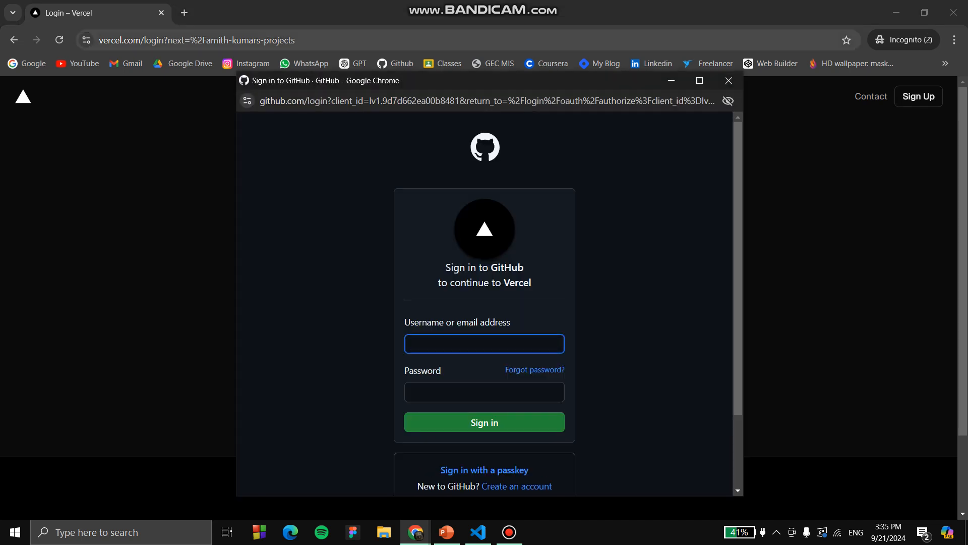
left_click(729, 81)
left_click(953, 12)
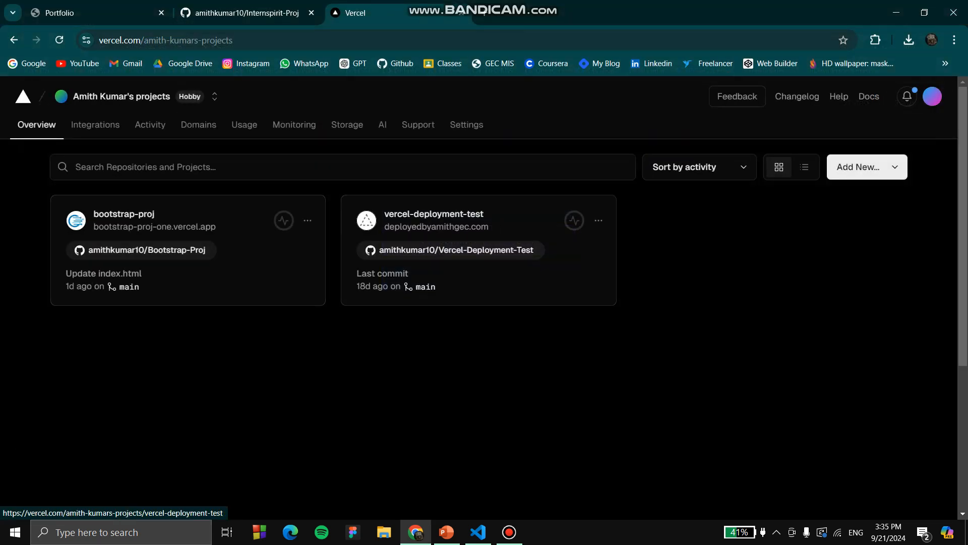
Add a new Vercel project and choose the existing GitHub account as the source for importing a Git repository.
left_click(864, 167)
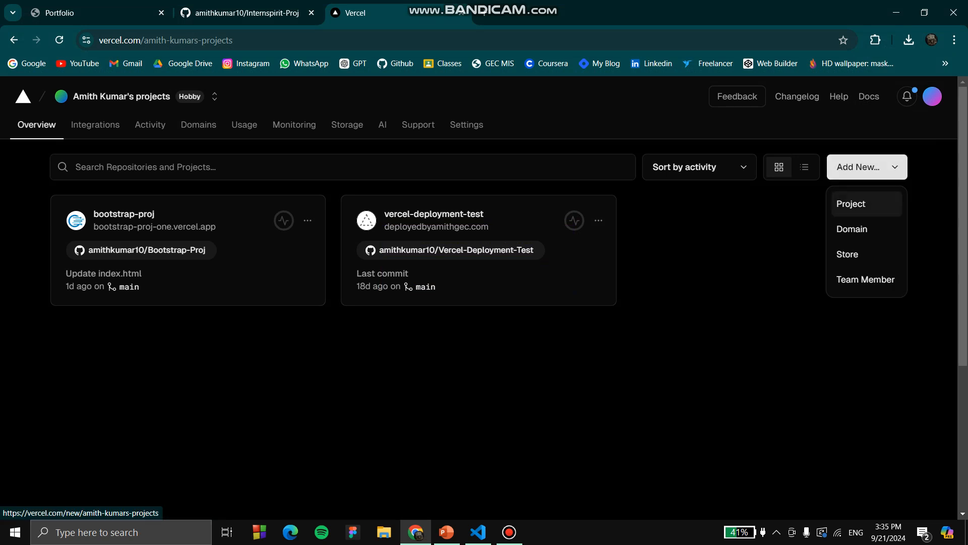
left_click(865, 204)
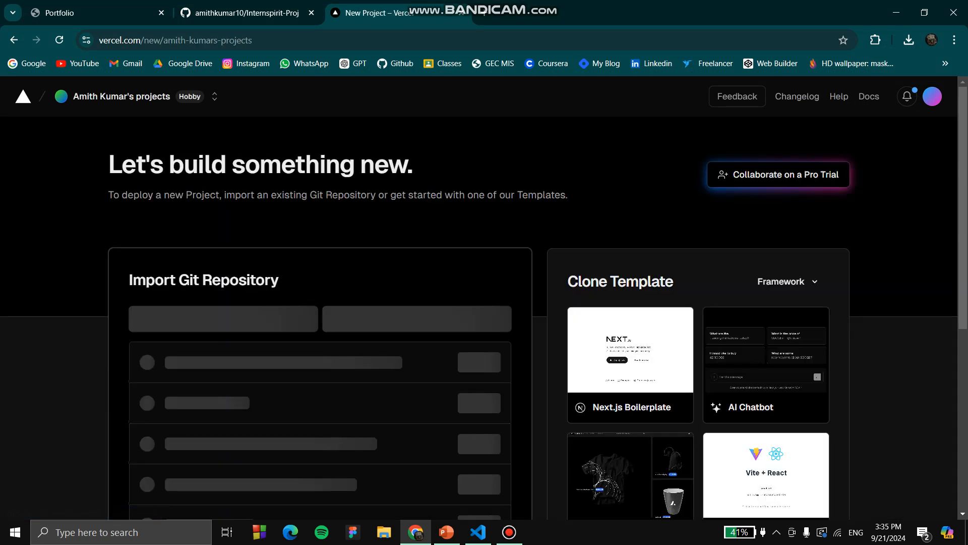
scroll(484, 298, "down", 1)
left_click(223, 255)
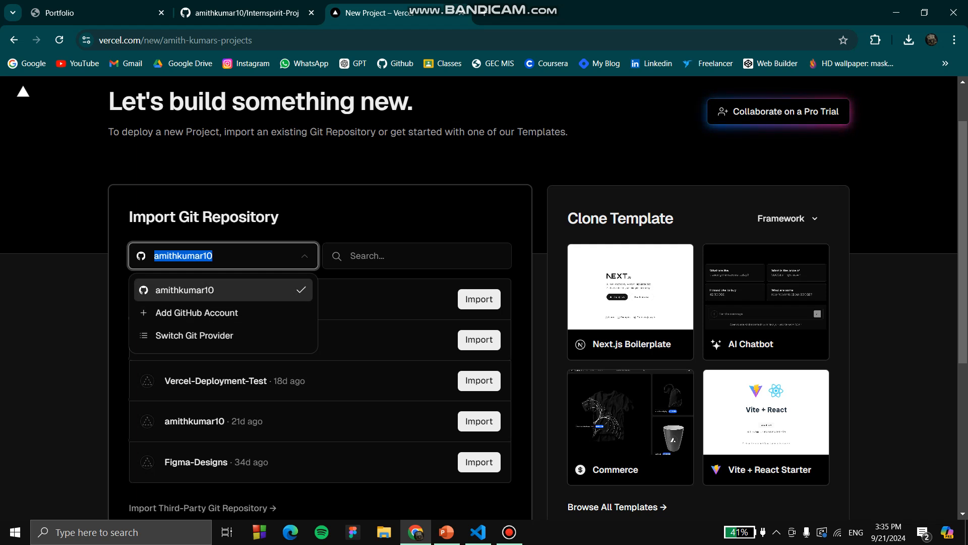
left_click(223, 290)
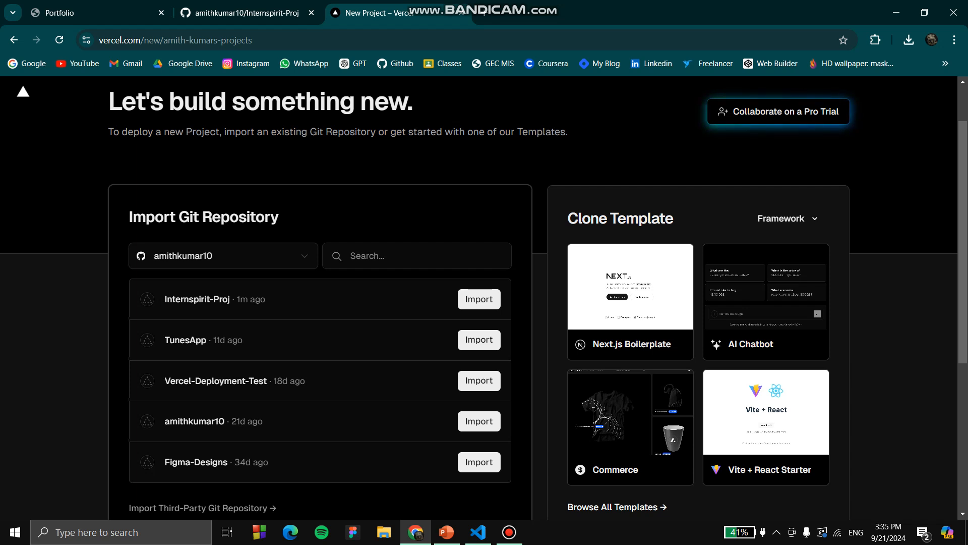
Search the importable Git repositories for "frien" and clear the search.
left_click(417, 256)
type("frien")
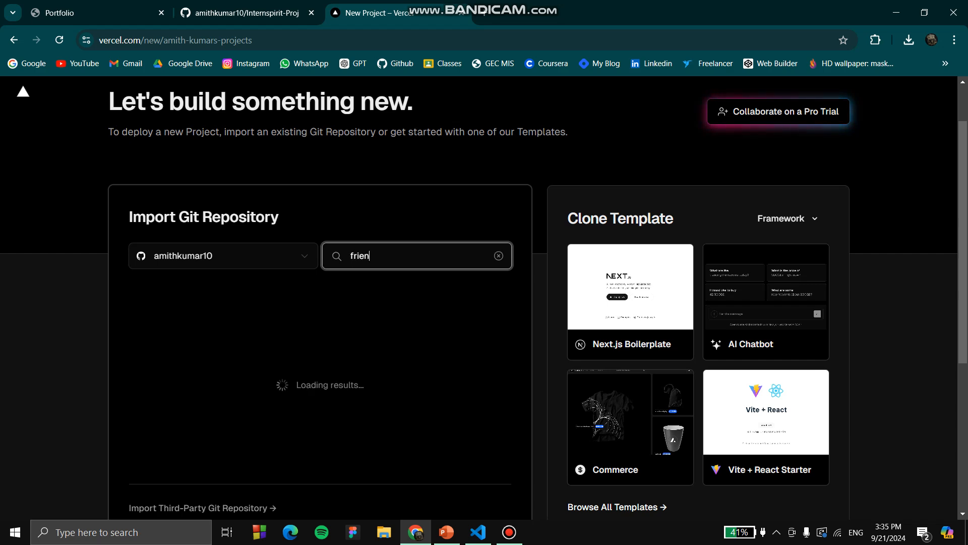
scroll(417, 255, "up", 1)
scroll(417, 255, "down", 2)
scroll(417, 256, "down", 1)
left_click(498, 130)
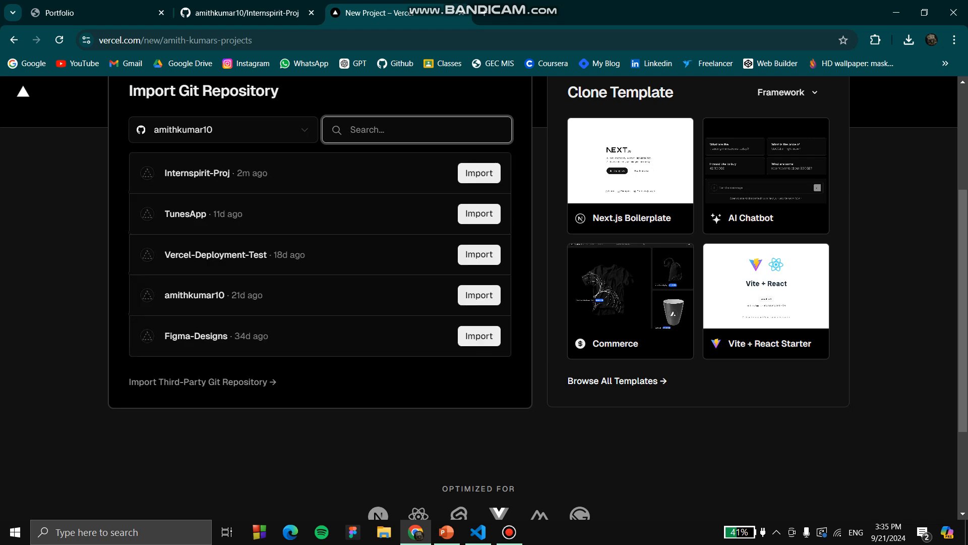
Import the Internspirit-Proj repository and deploy it as internspirit-proj with the Other framework preset and ./ root directory.
left_click(479, 173)
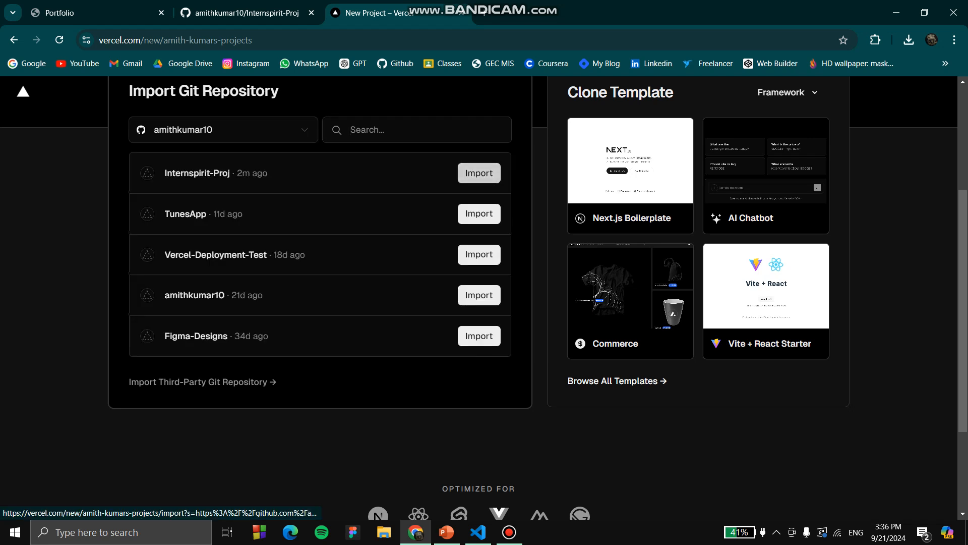
scroll(479, 297, "down", 4)
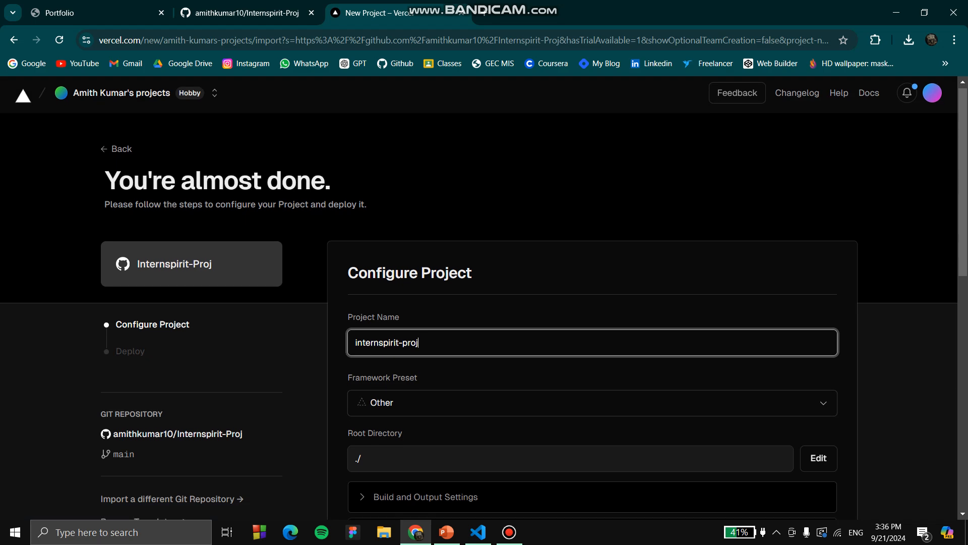
scroll(479, 297, "up", 3)
scroll(479, 297, "down", 3)
scroll(479, 297, "up", 1)
scroll(479, 297, "up", 2)
scroll(479, 297, "down", 1)
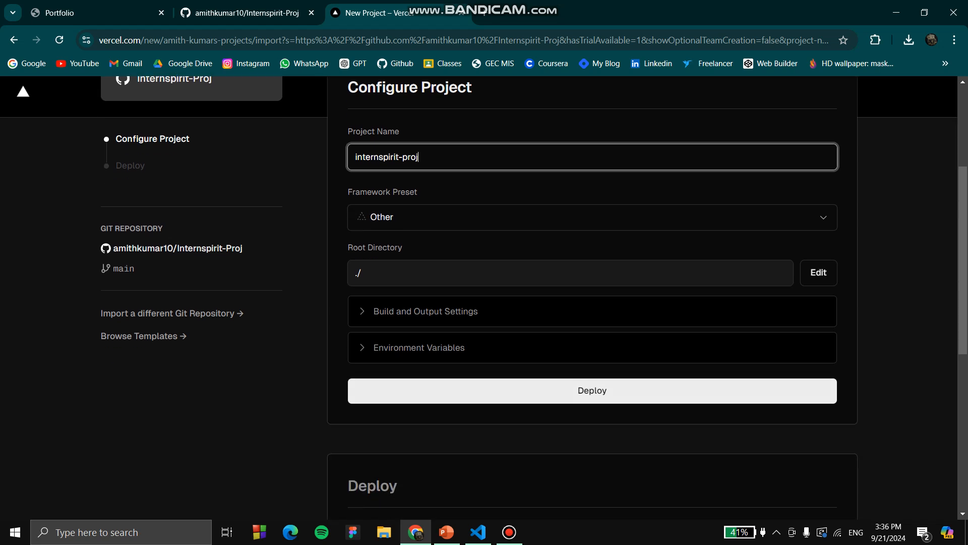
key("Return")
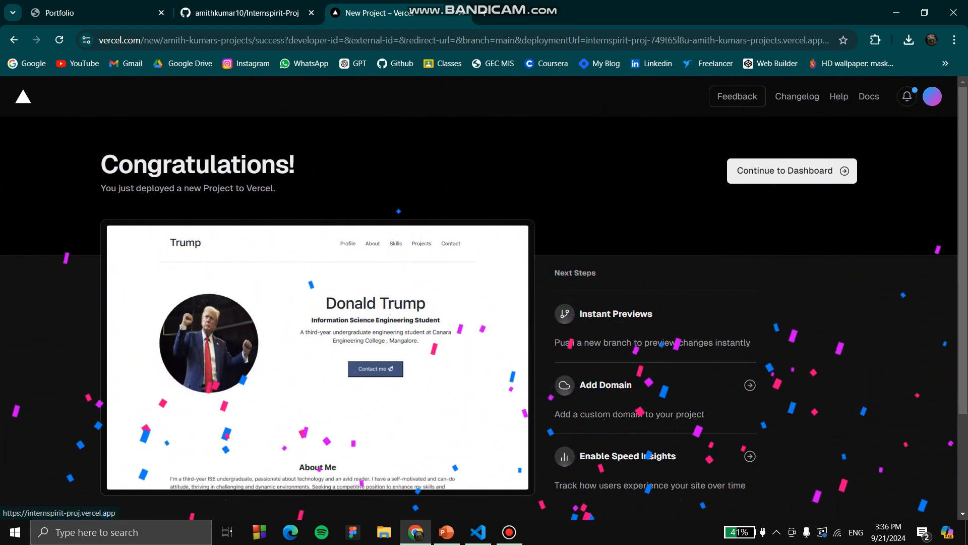
Open the deployed site internspirit-proj.vercel.app from its preview and select its web address.
left_click(408, 488)
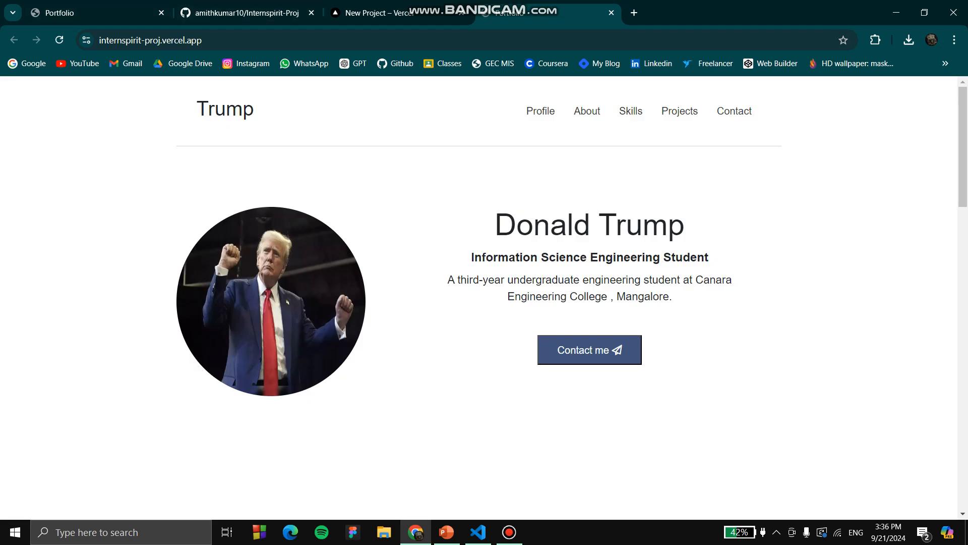
left_click(242, 40)
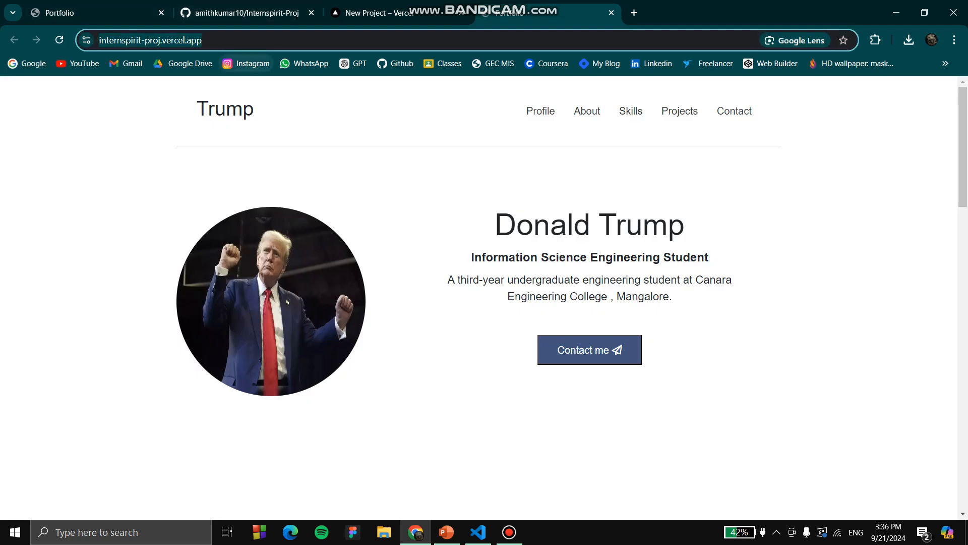